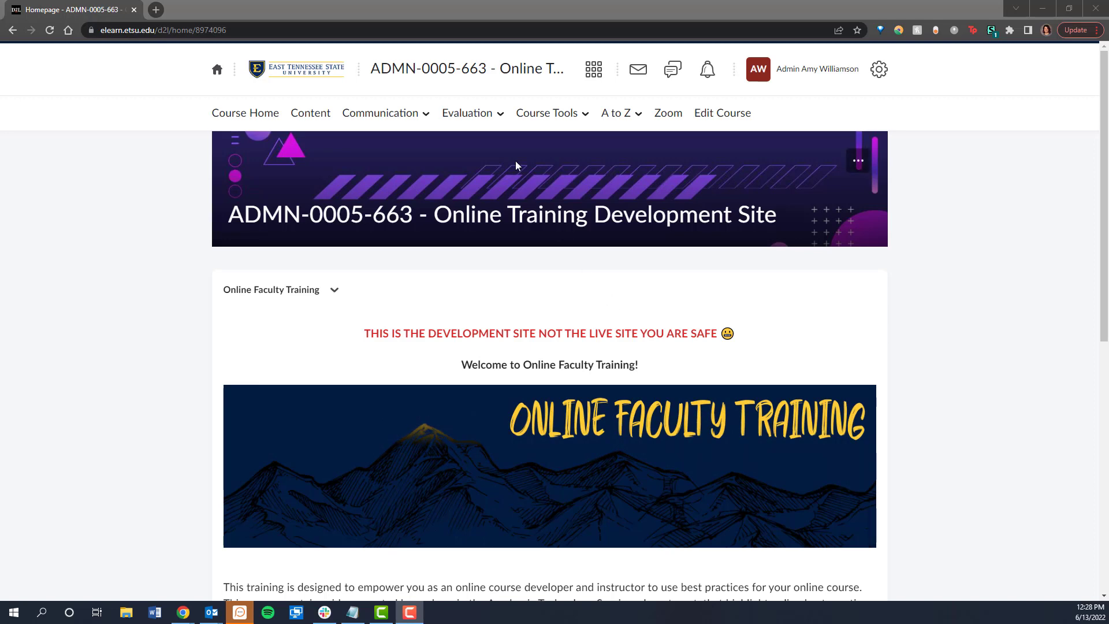
# Open the course's quiz management page and view the additional actions available for quizzes
pyautogui.click(500, 114)
pyautogui.click(484, 155)
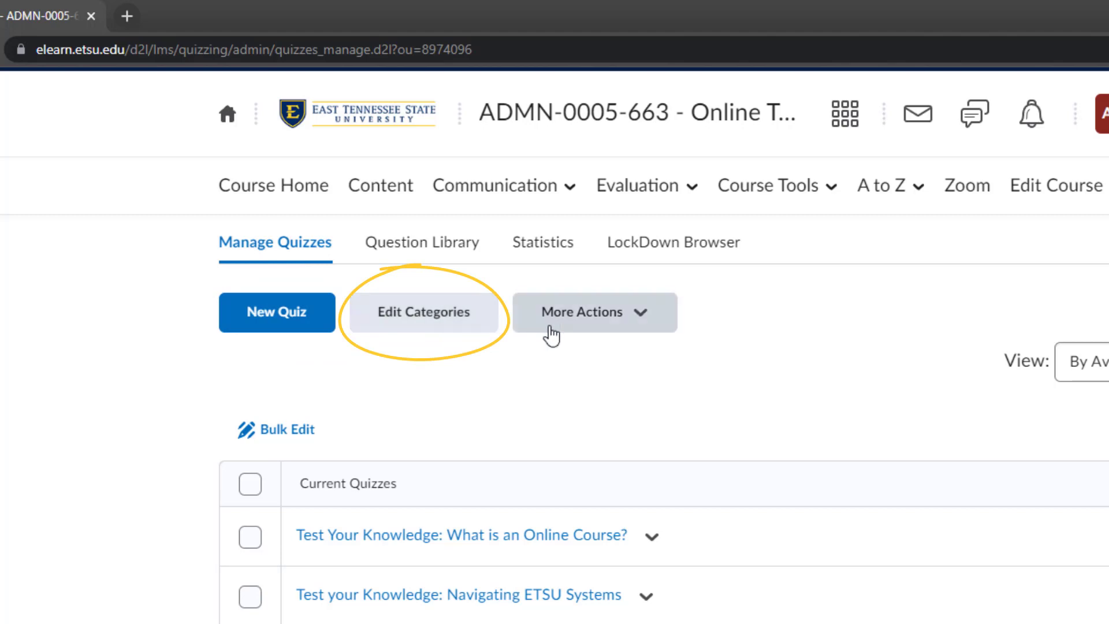
pyautogui.click(653, 317)
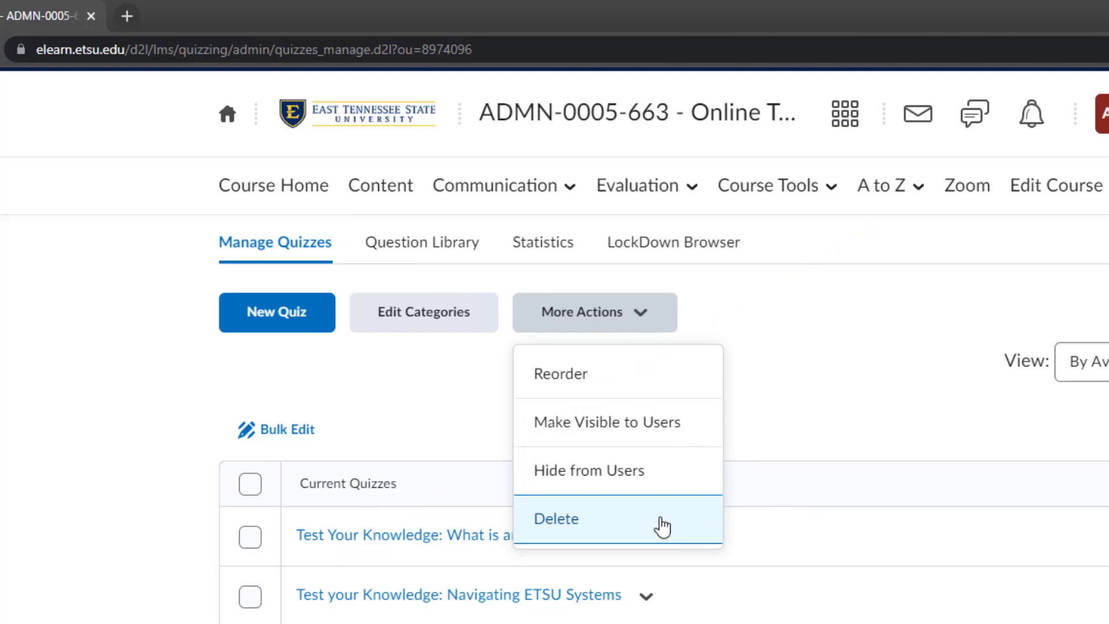
pyautogui.click(470, 417)
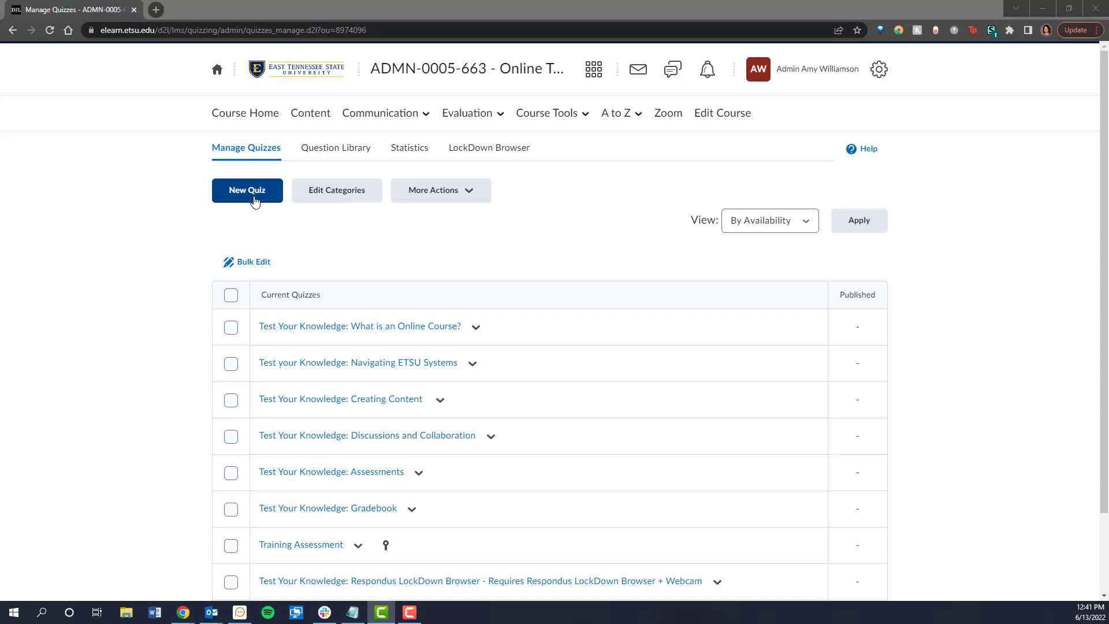
# Start a new quiz named "Sample Quiz" and keep its category as "no category"
pyautogui.click(255, 199)
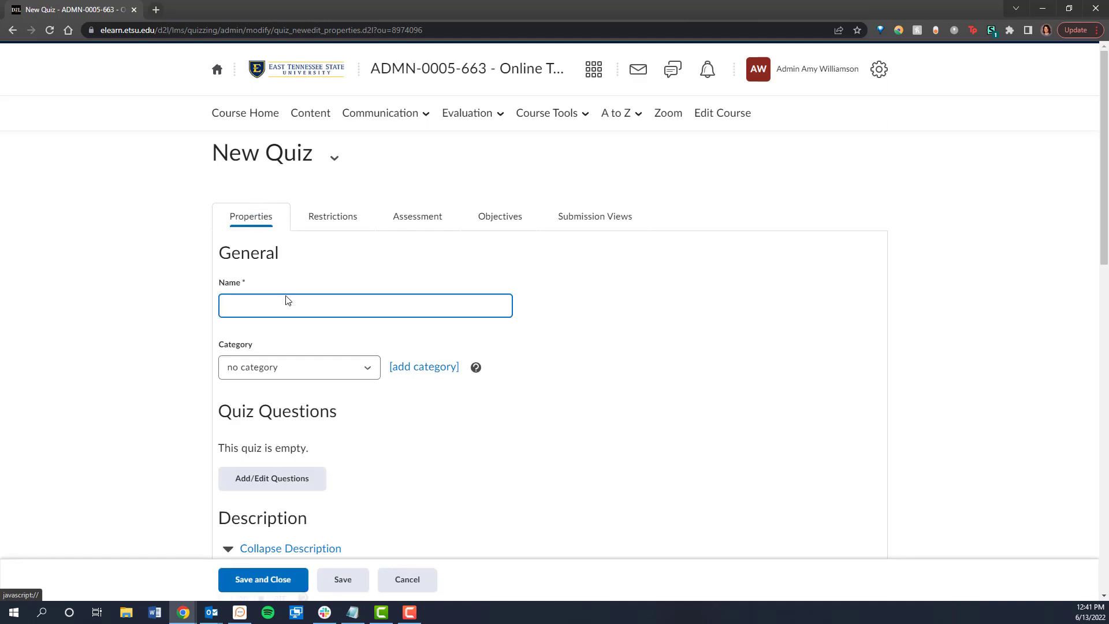
pyautogui.write('Sample Quiz')
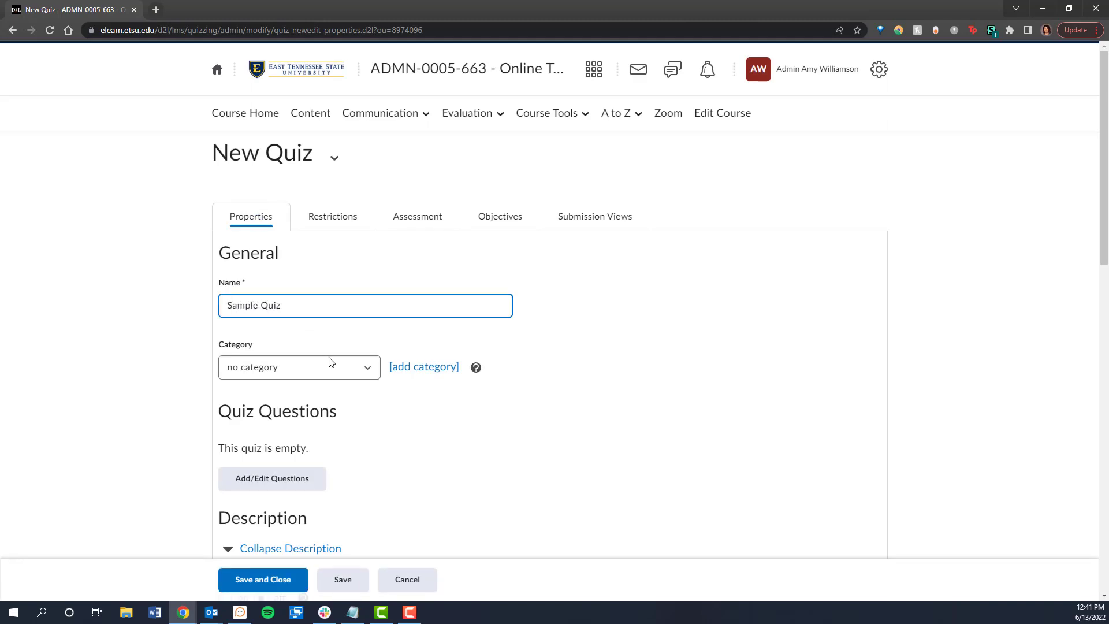
pyautogui.click(361, 368)
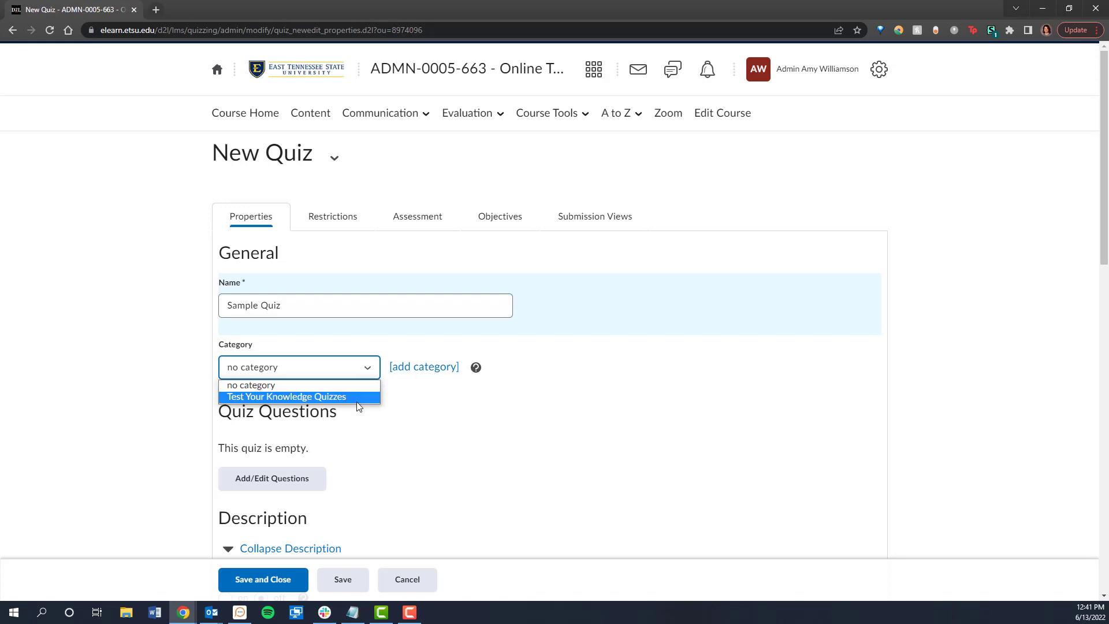
pyautogui.click(368, 367)
# Turn on the quiz's page header and enter "Directions: Choose the best answer." as its text
pyautogui.scroll(-2, 373, 365)
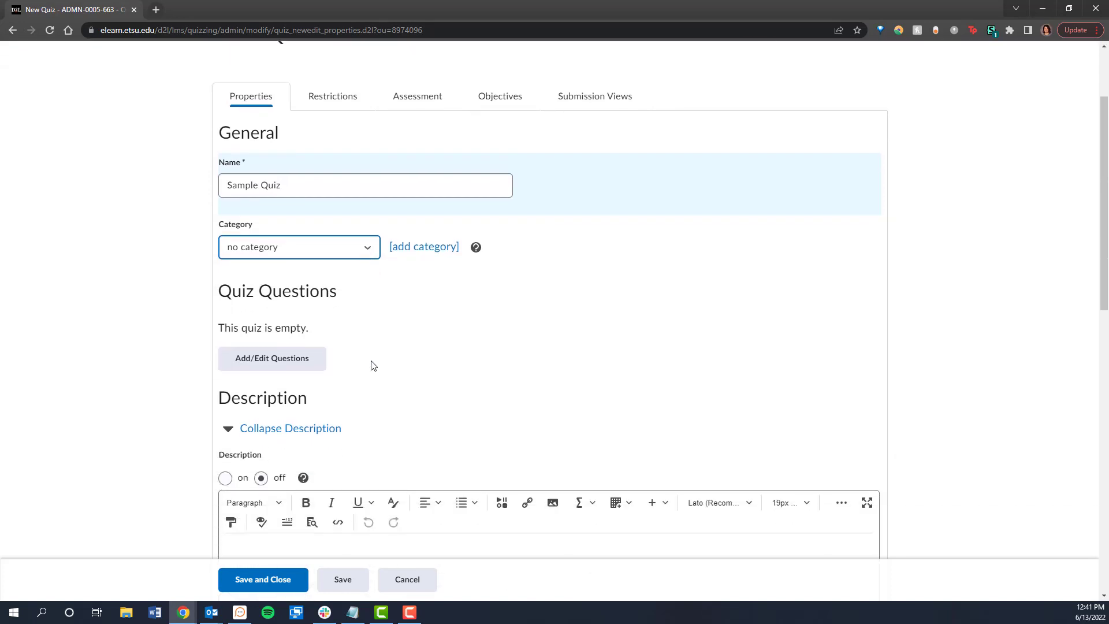
pyautogui.scroll(-2, 373, 365)
pyautogui.click(351, 450)
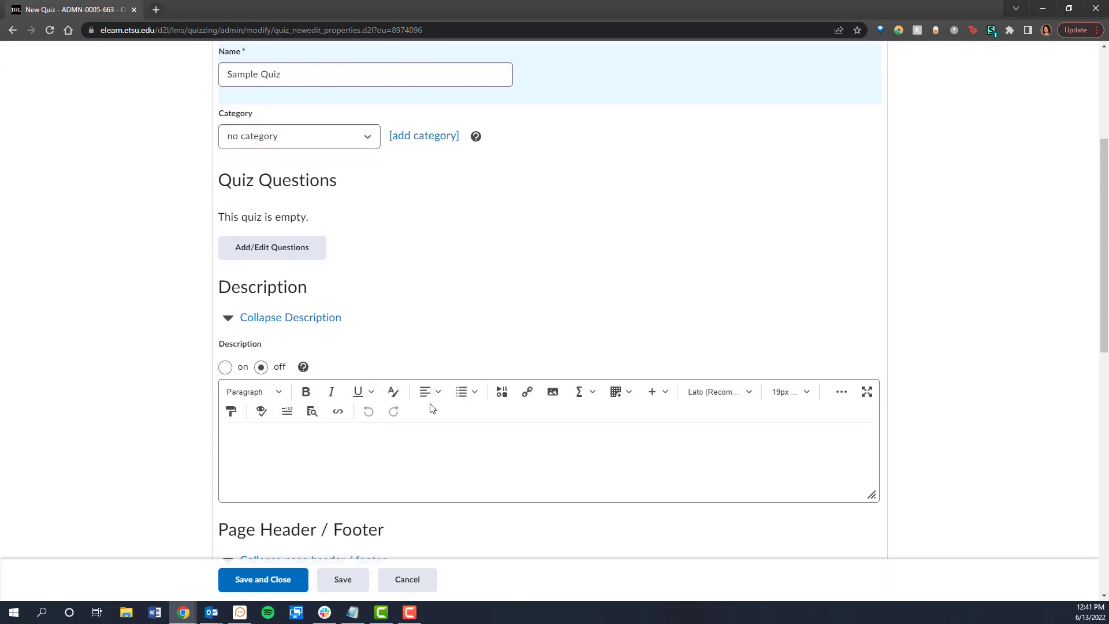
pyautogui.scroll(-5, 538, 329)
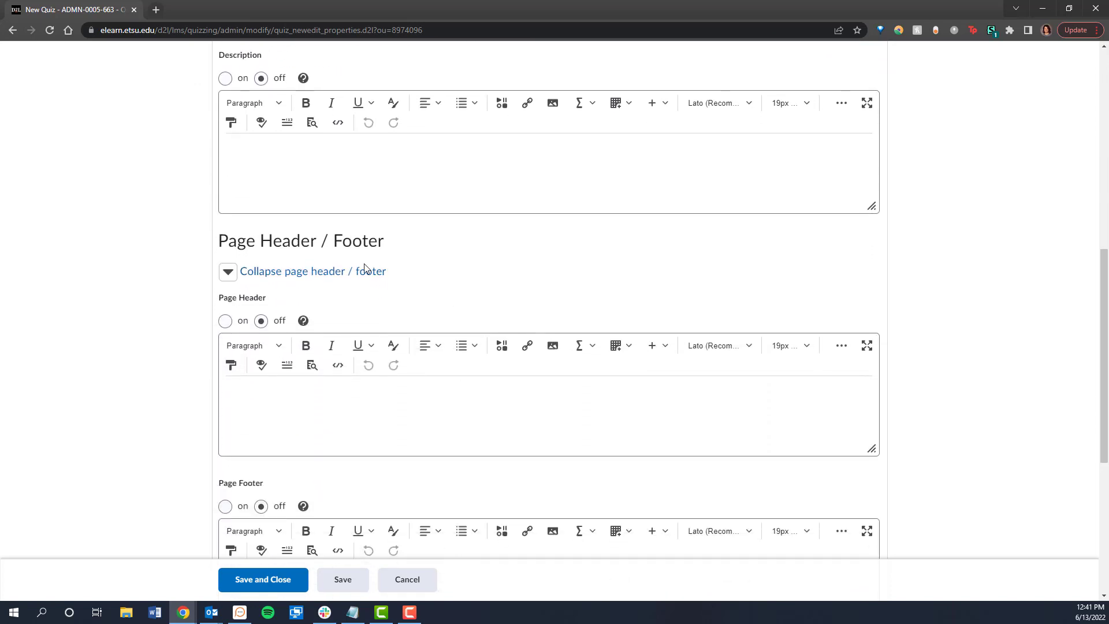
pyautogui.click(225, 321)
pyautogui.click(332, 416)
pyautogui.write('D')
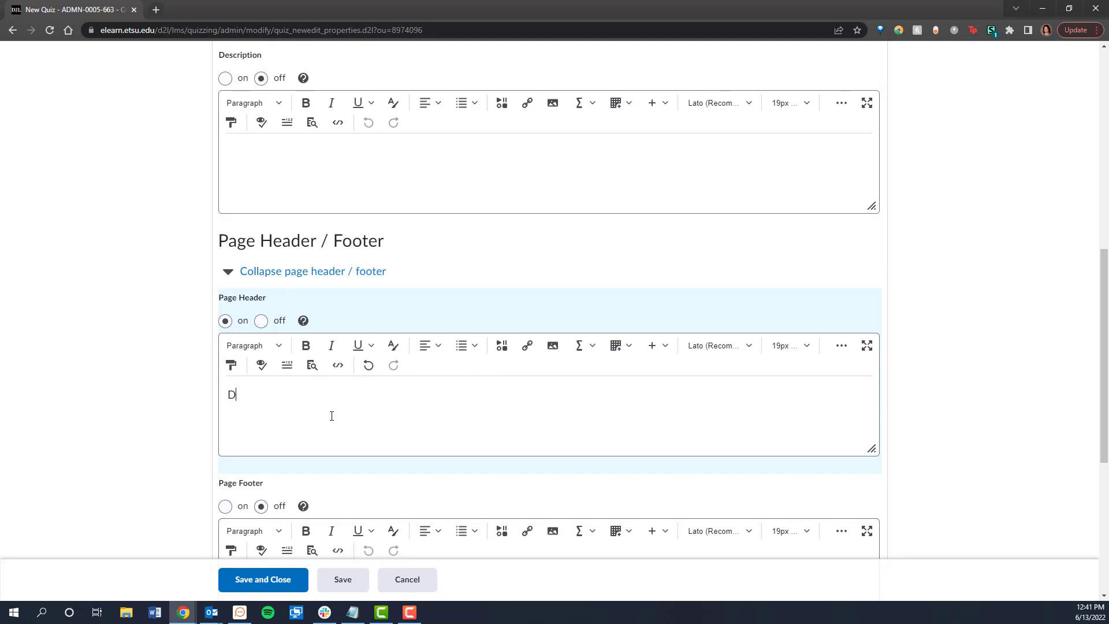
pyautogui.write('irections: Choose the best answer.')
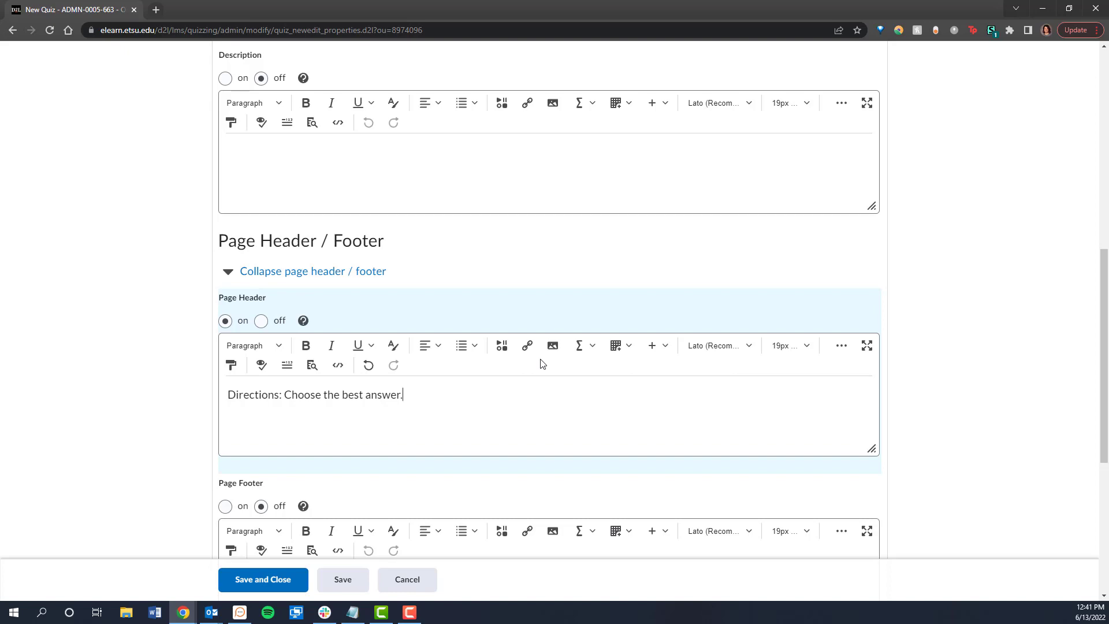
# Add a new Multiple Choice question to the quiz
pyautogui.scroll(6, 542, 364)
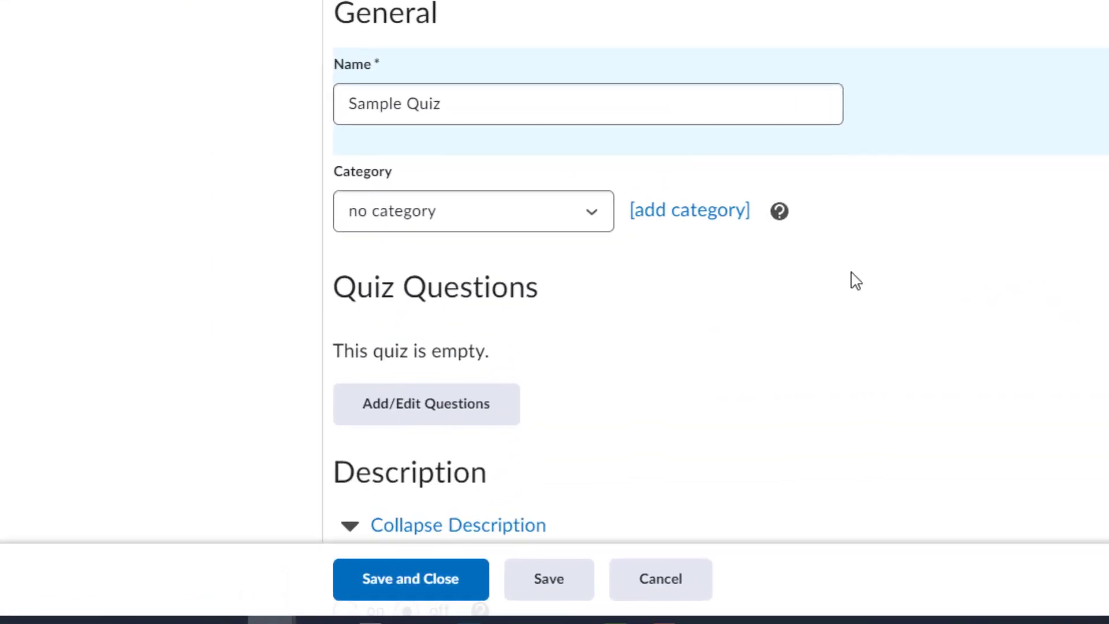
pyautogui.click(419, 417)
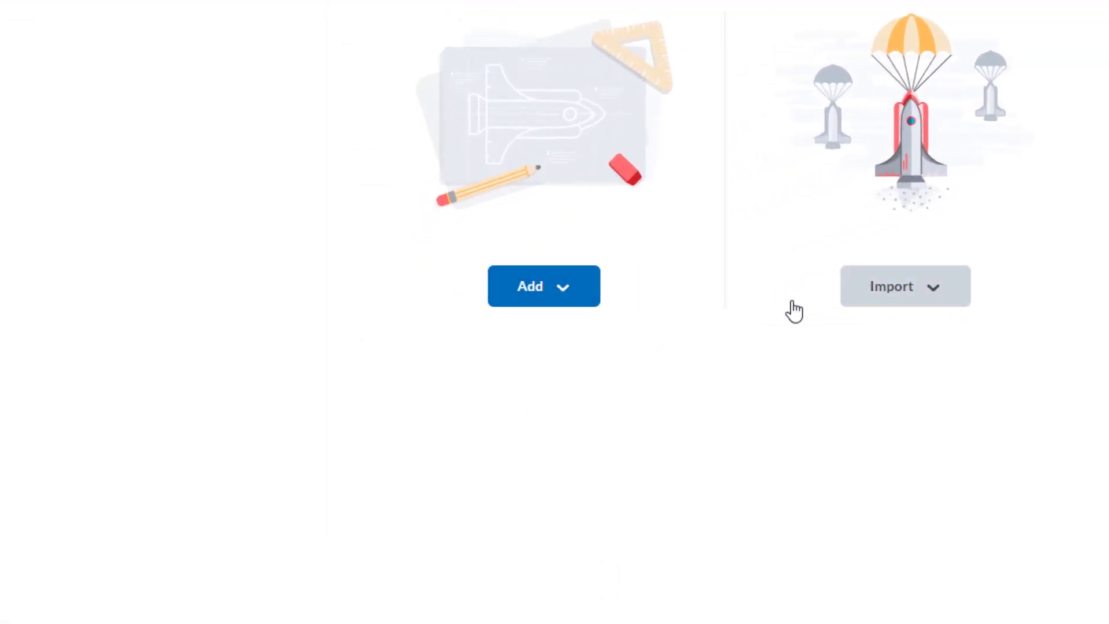
pyautogui.click(550, 300)
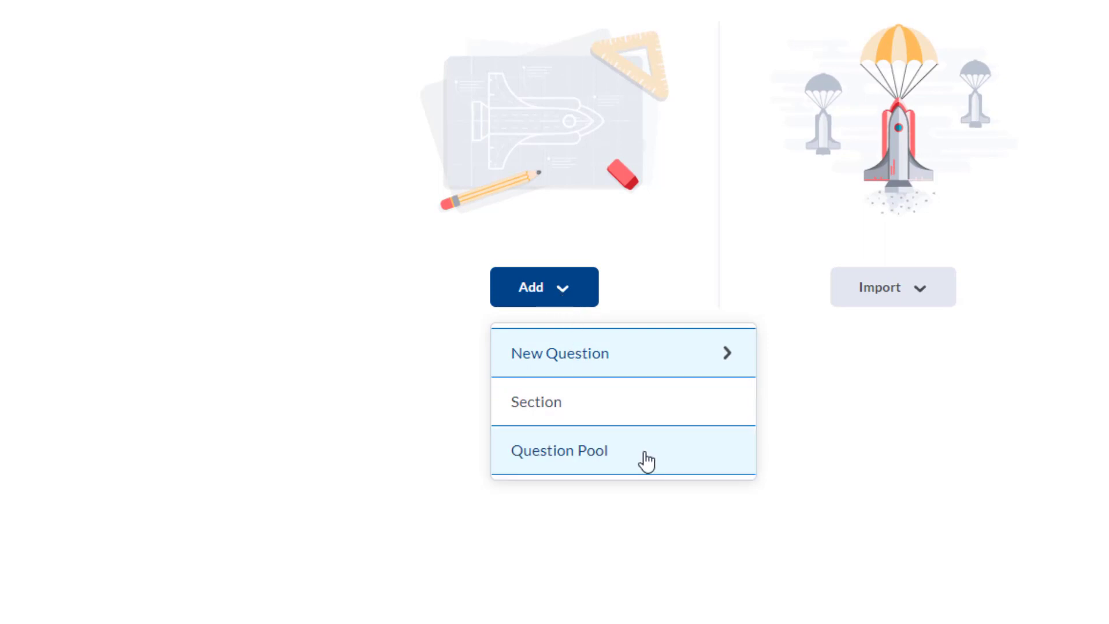
pyautogui.click(729, 360)
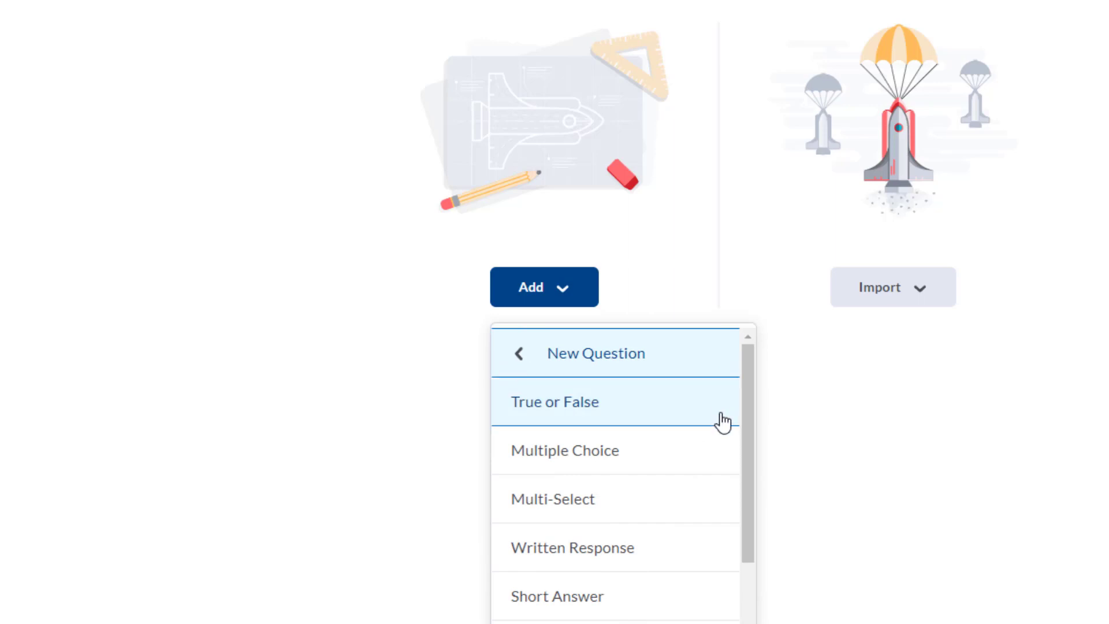
pyautogui.scroll(-2, 705, 460)
pyautogui.scroll(-2, 707, 464)
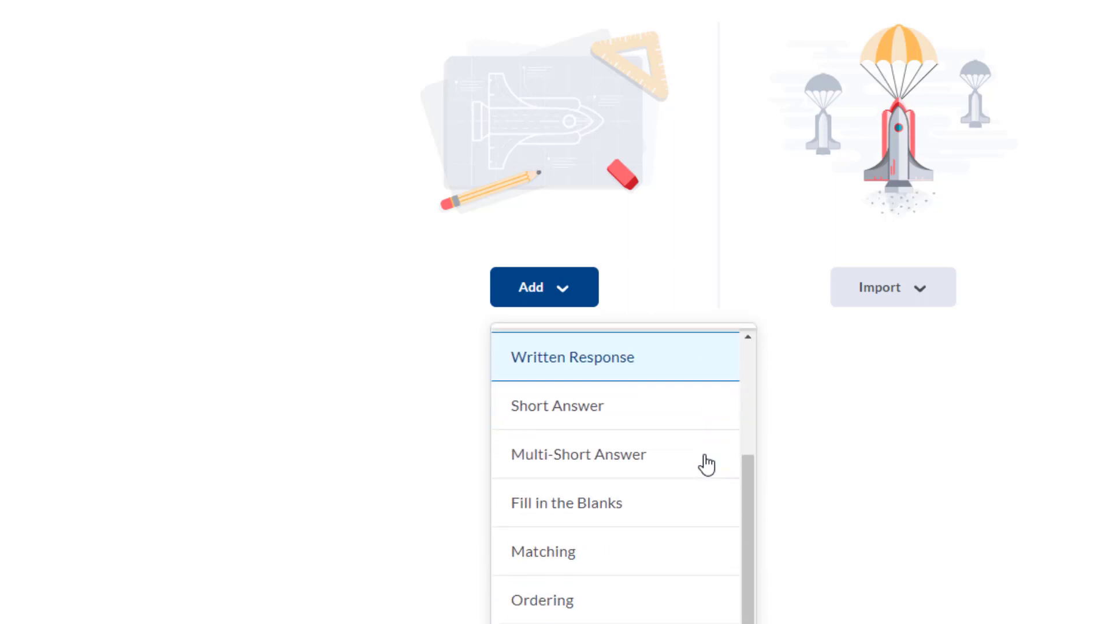
pyautogui.scroll(5, 707, 464)
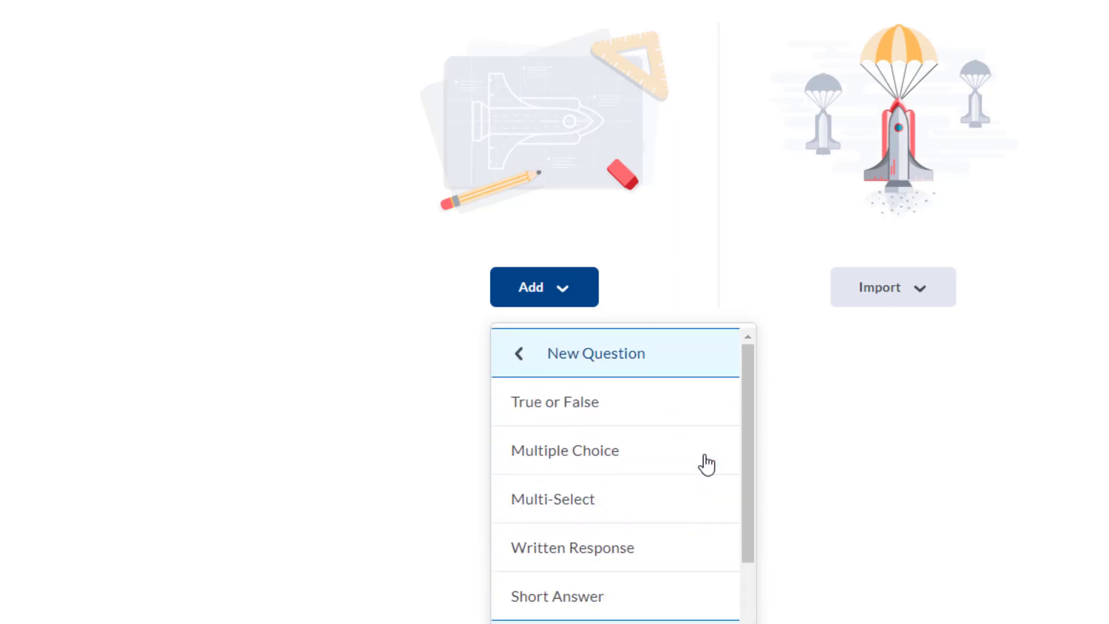
pyautogui.click(626, 455)
# Enter "Choose the best answer." as the question text
pyautogui.click(379, 181)
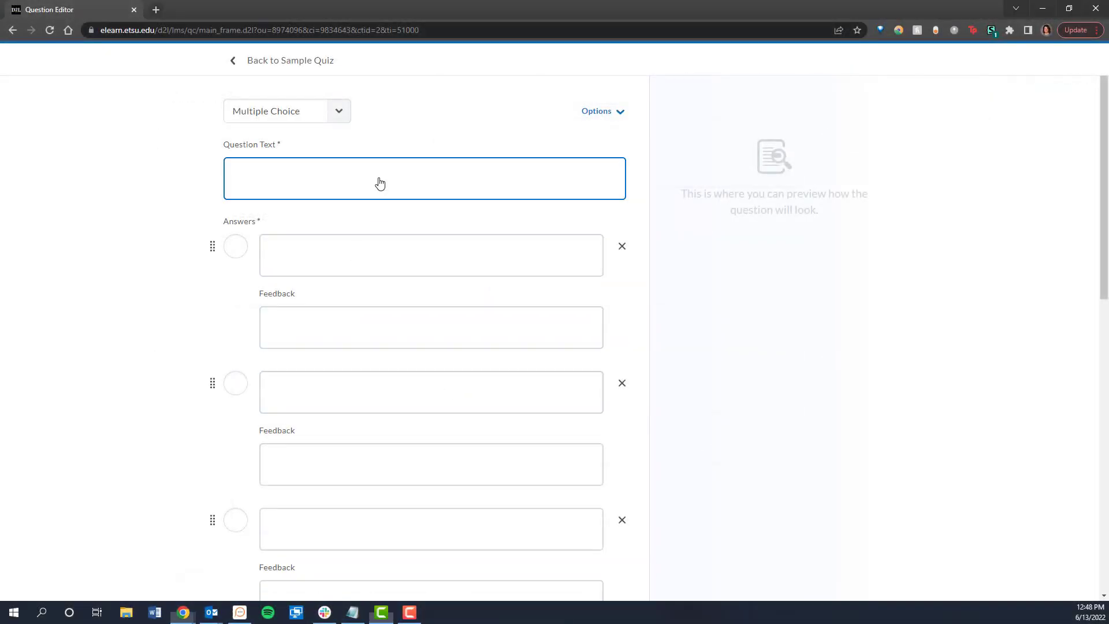
pyautogui.write('Choose')
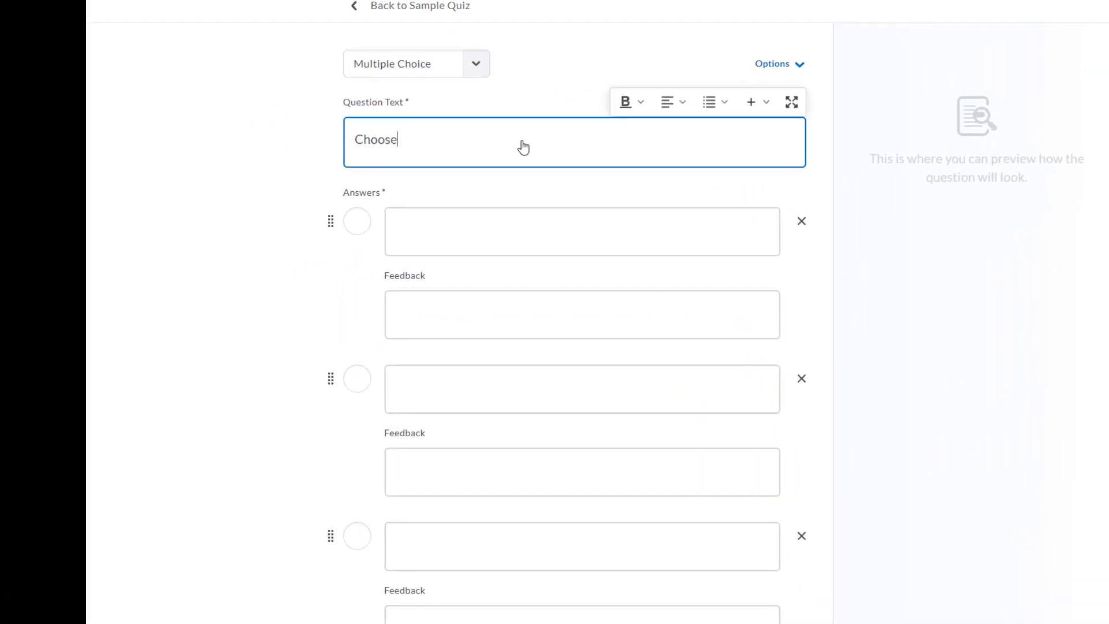
pyautogui.write(' the best answer.')
# Fill in the first three answers as A, B and C, and mark C as correct
pyautogui.click(528, 233)
pyautogui.write('A')
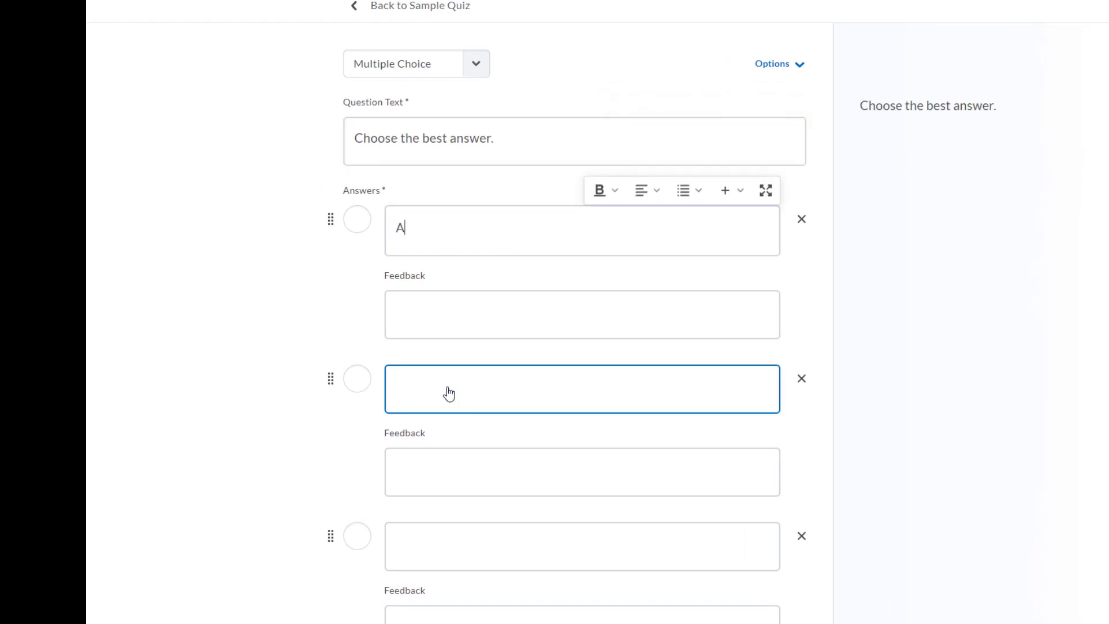
pyautogui.click(448, 391)
pyautogui.write('B')
pyautogui.click(427, 546)
pyautogui.write('C')
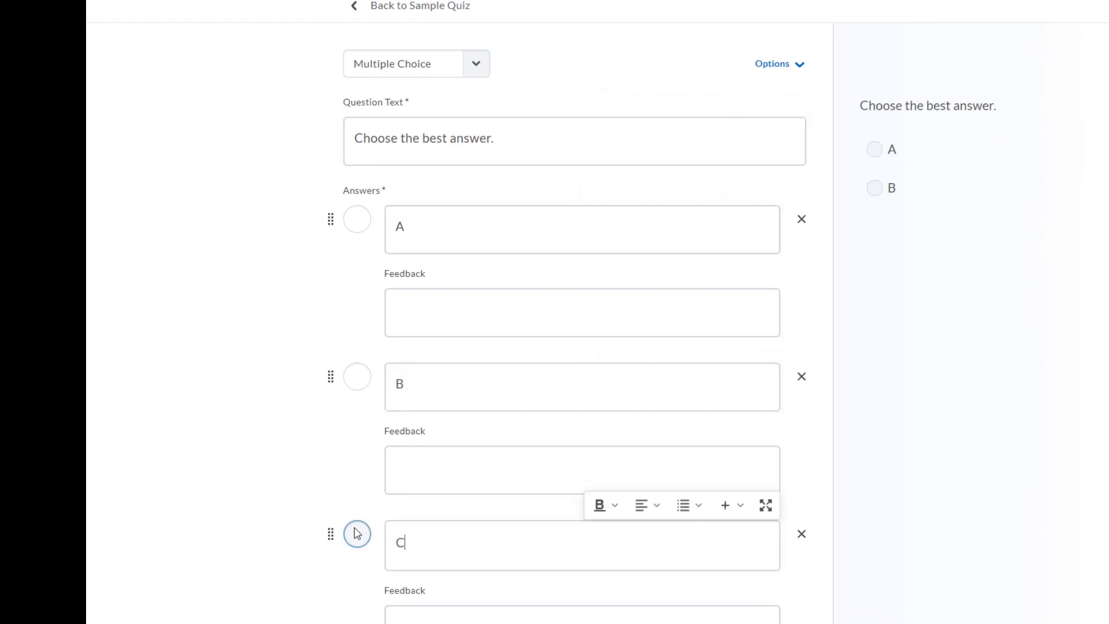
pyautogui.click(357, 535)
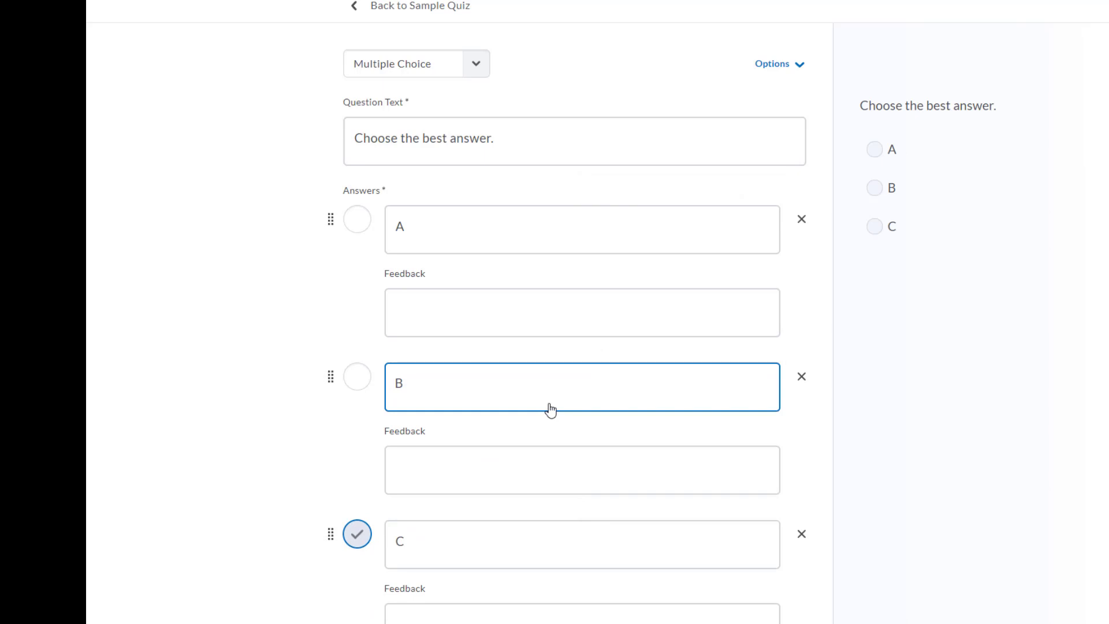
# Enter the feedback "No." for answer A and "Great!" for answer C
pyautogui.scroll(-2, 551, 410)
pyautogui.click(483, 186)
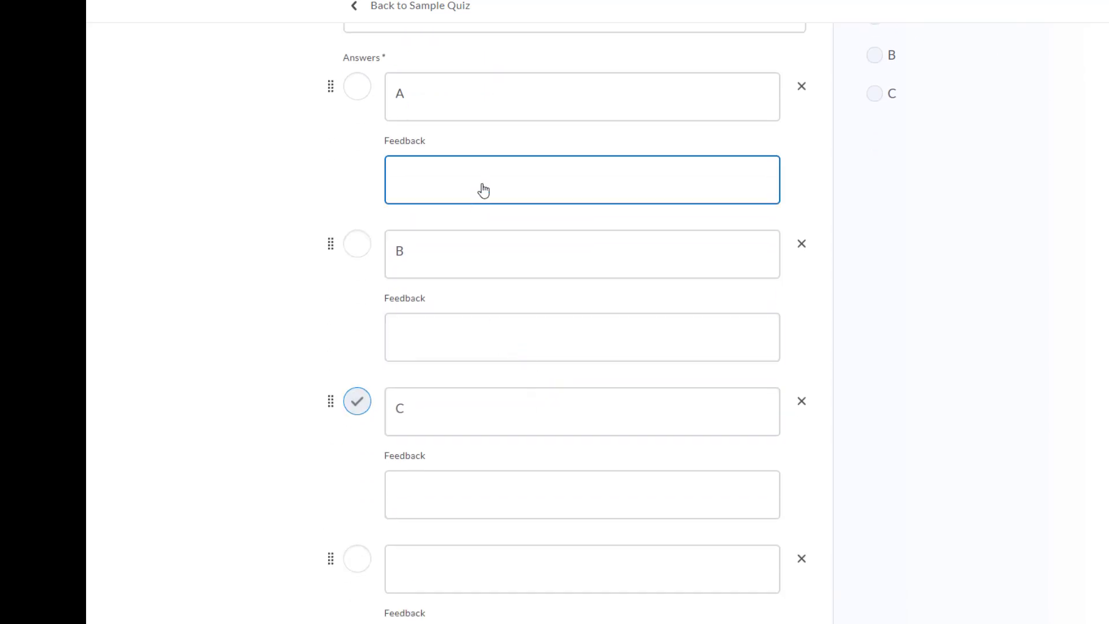
pyautogui.write('No.')
pyautogui.click(544, 567)
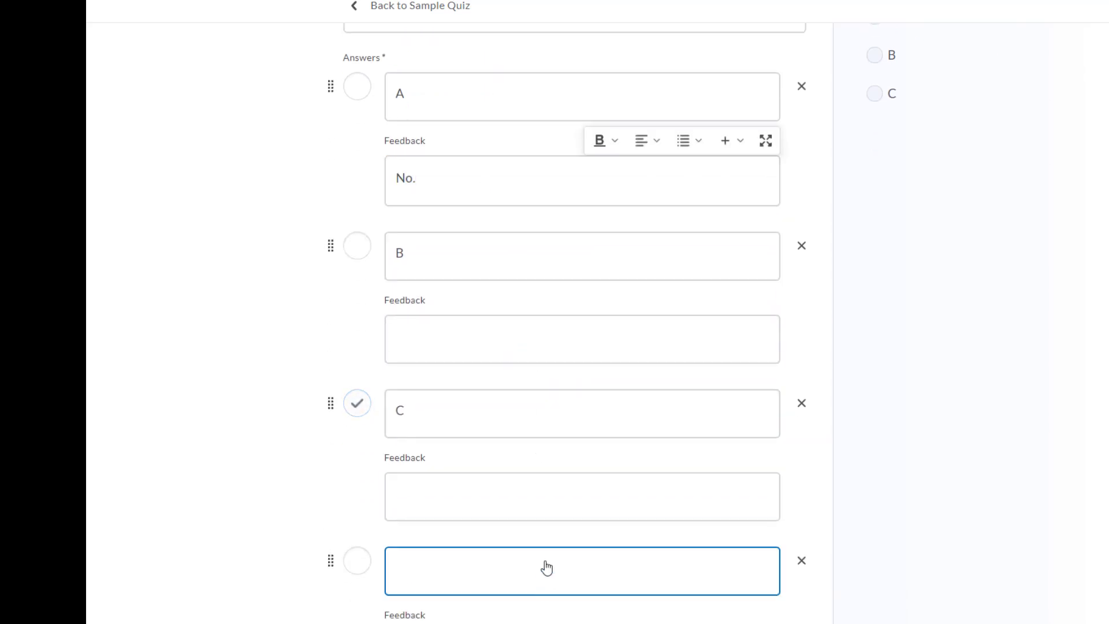
pyautogui.click(542, 498)
pyautogui.write('Great!')
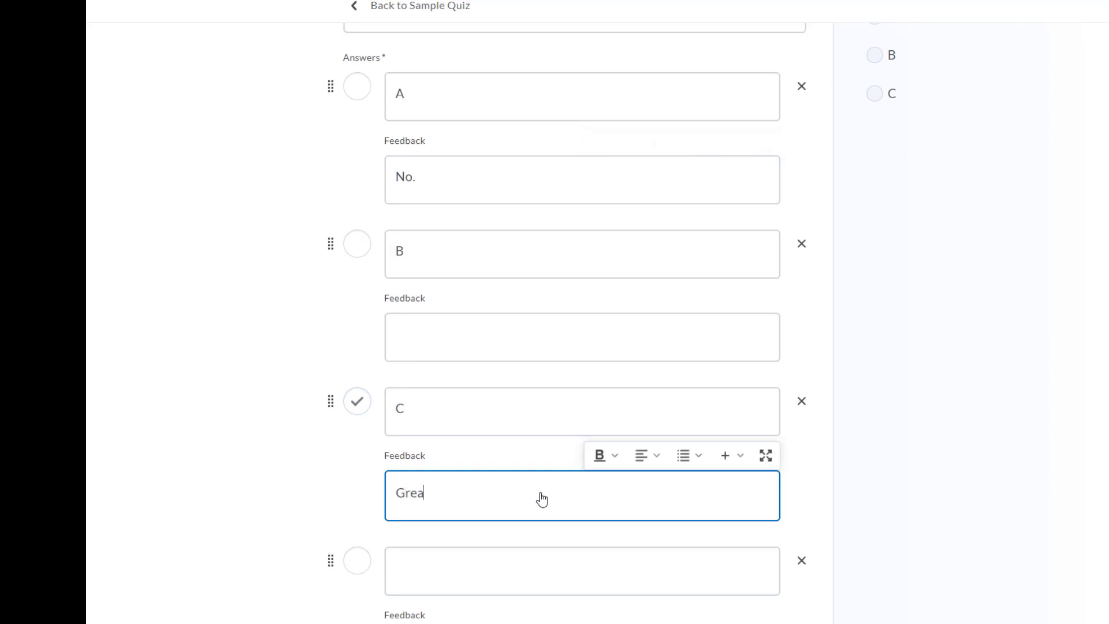
pyautogui.click(767, 584)
pyautogui.click(978, 499)
# Leave the overall feedback empty, keep the question worth 1 point, and save it
pyautogui.scroll(-2, 978, 500)
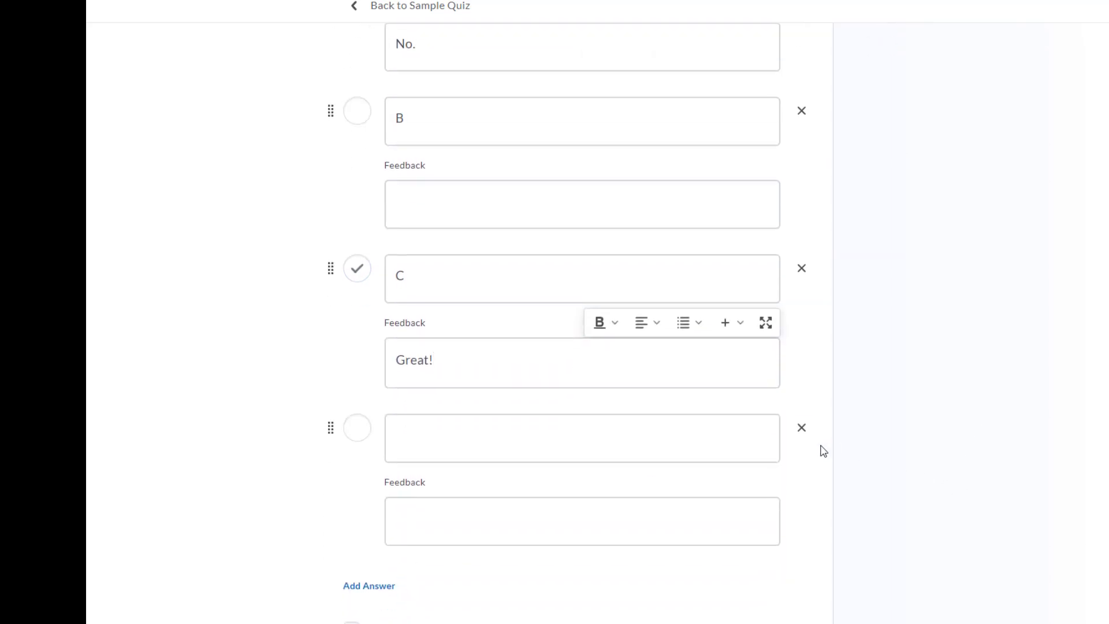
pyautogui.scroll(-2, 939, 540)
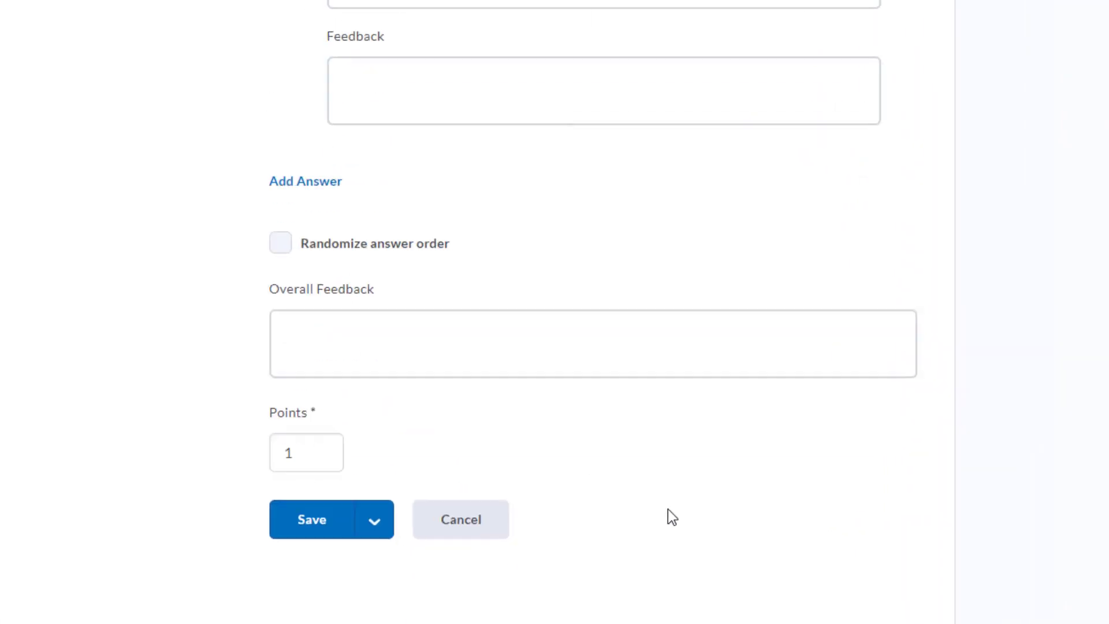
pyautogui.click(471, 335)
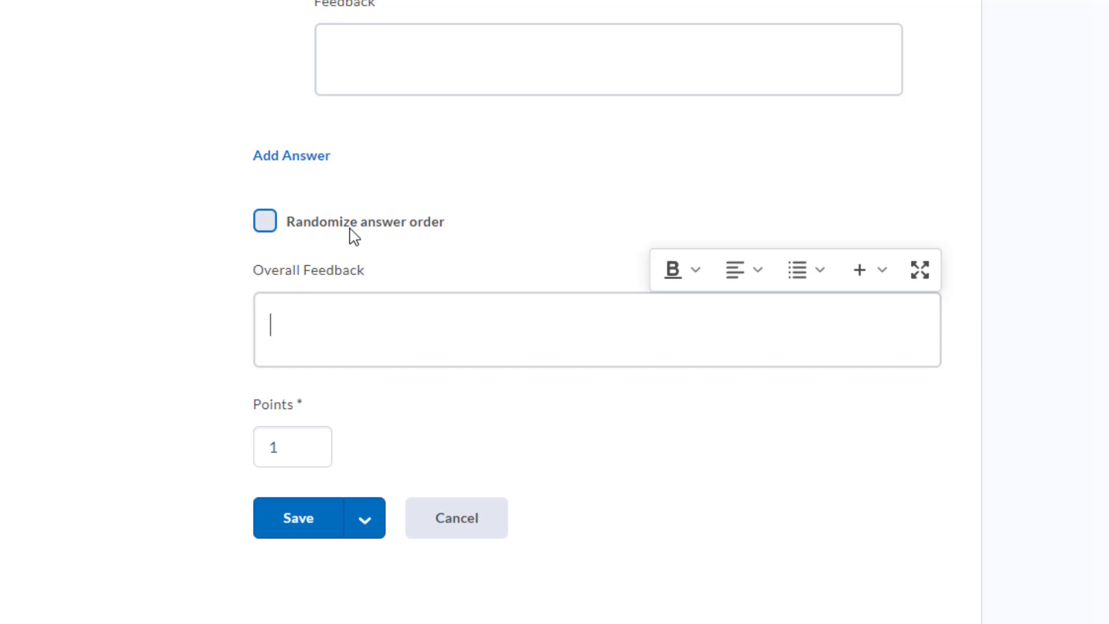
pyautogui.click(302, 447)
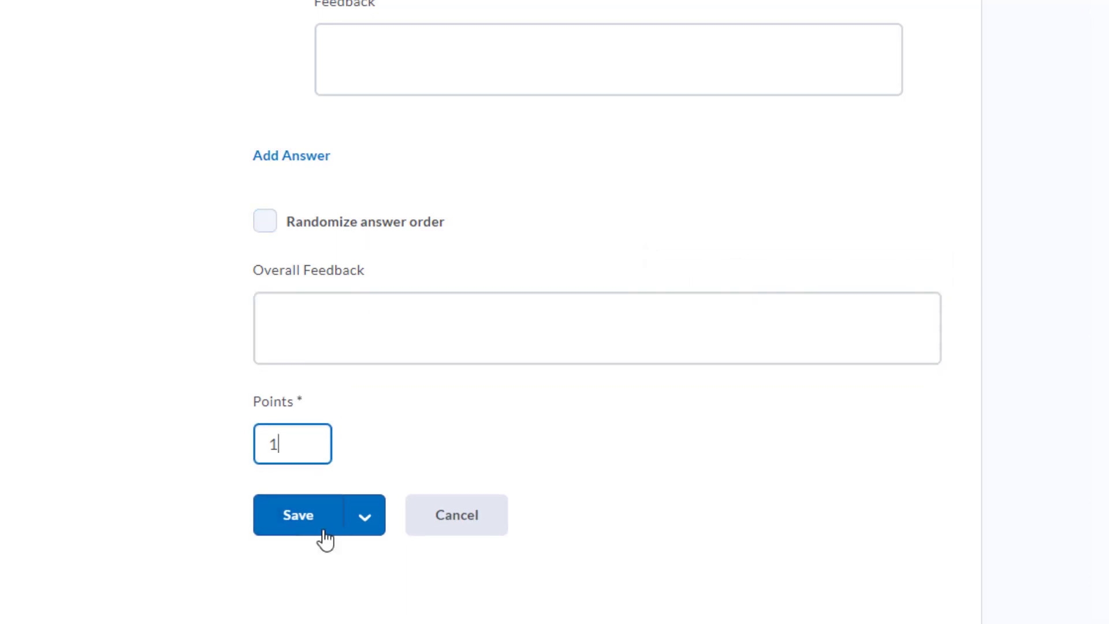
pyautogui.click(324, 530)
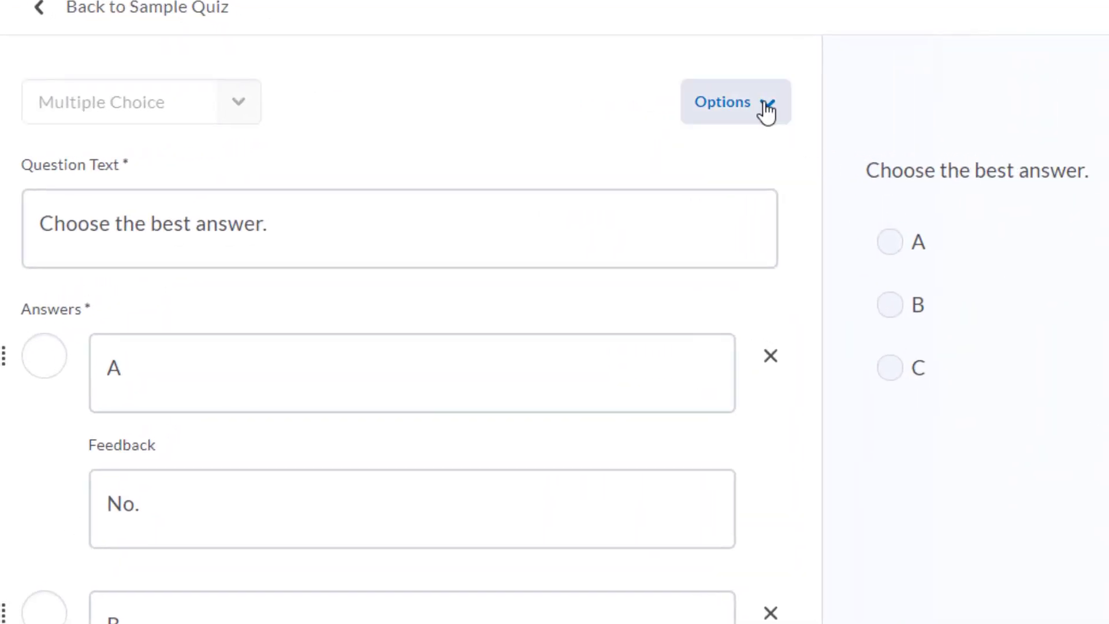
# Add enumeration to the multiple choice question's answers and open the choice of enumeration styles
pyautogui.click(767, 110)
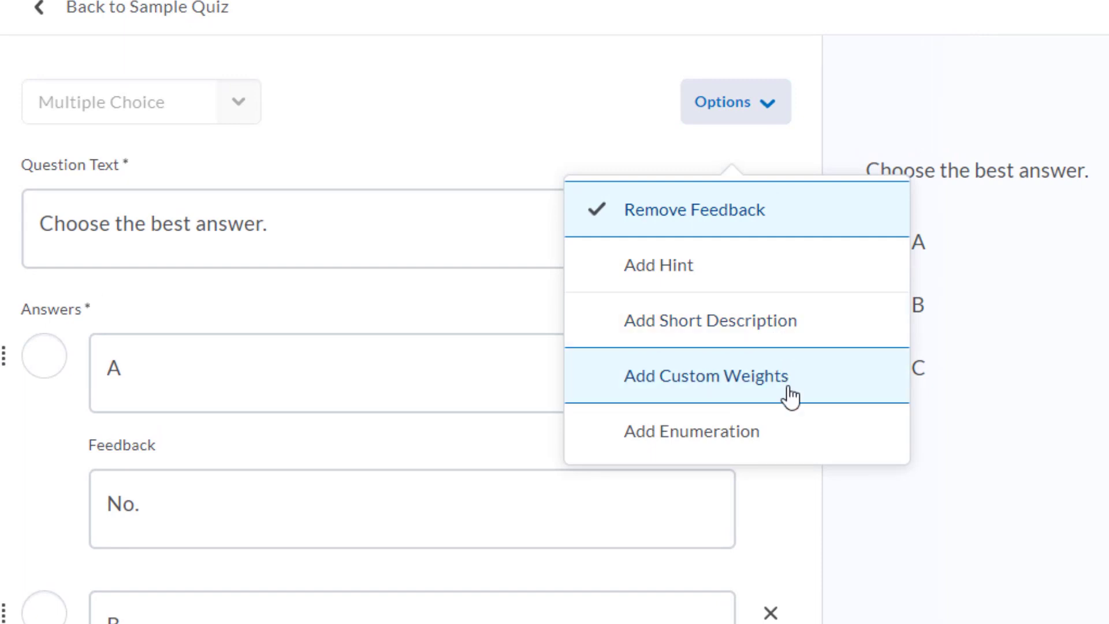
pyautogui.click(795, 446)
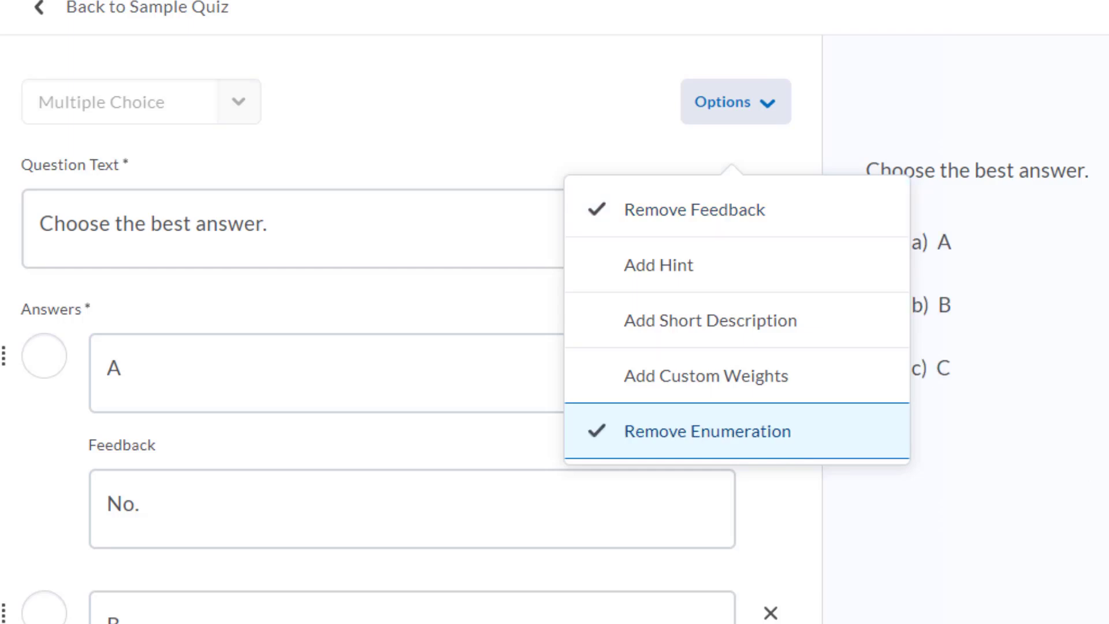
pyautogui.press('Escape')
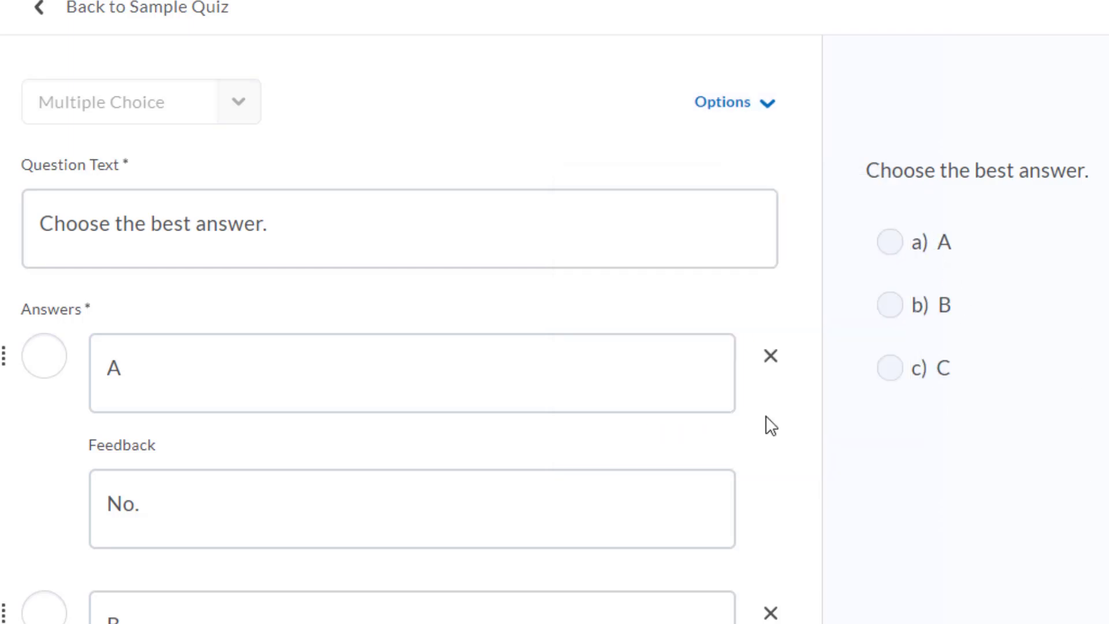
pyautogui.scroll(-9, 523, 414)
pyautogui.scroll(-9, 523, 444)
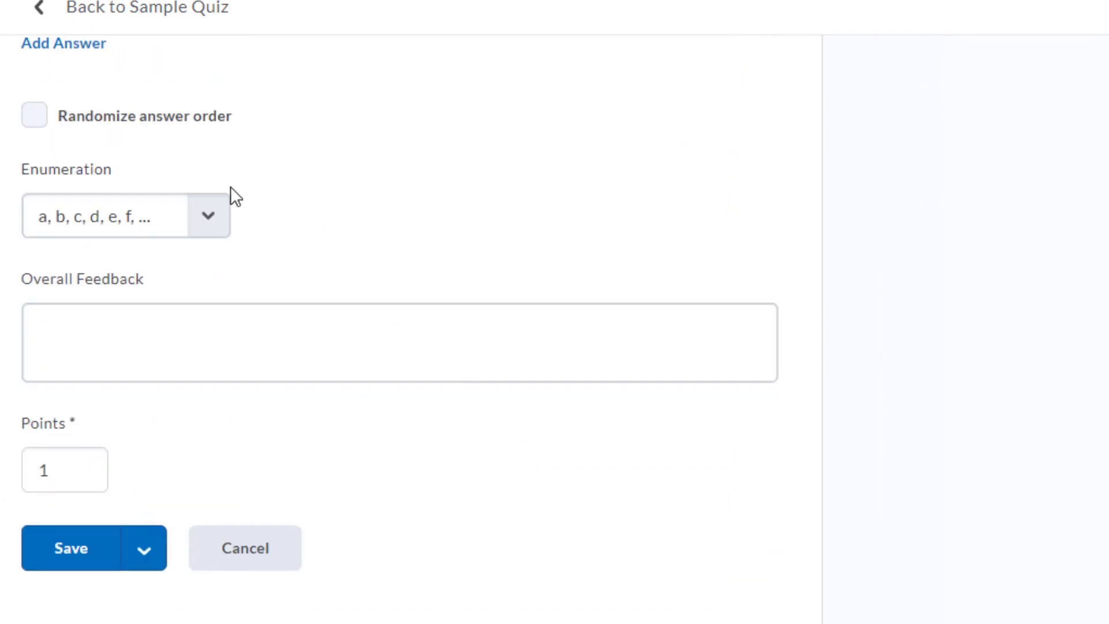
pyautogui.click(212, 211)
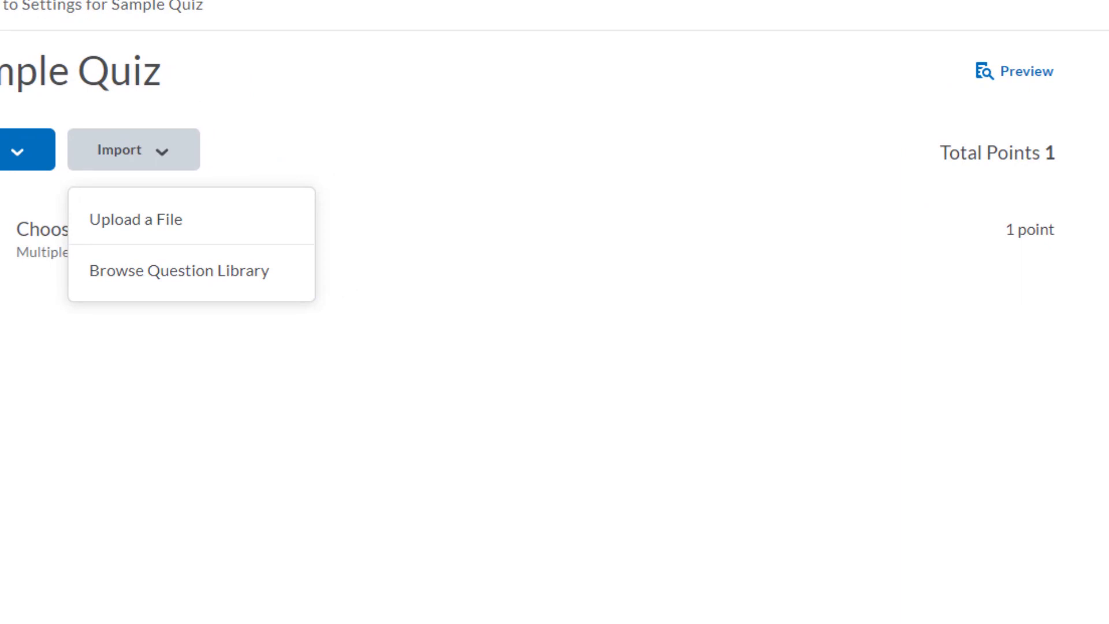
# Review Sample Quiz's import options: the file upload with its supported formats and CSV template, and the question library
pyautogui.click(164, 236)
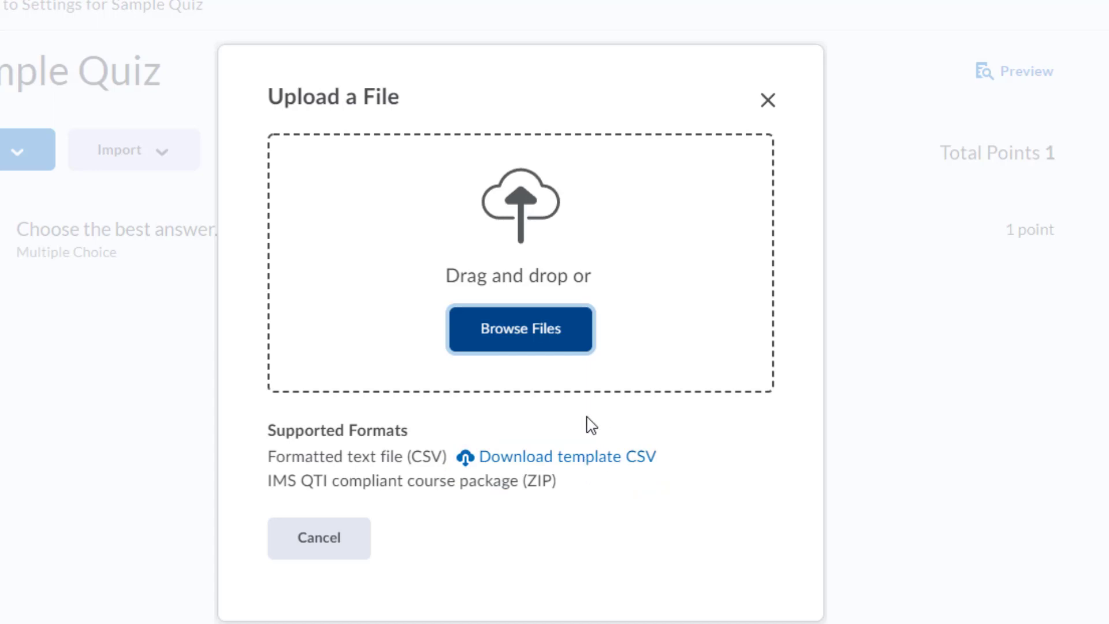
pyautogui.click(587, 457)
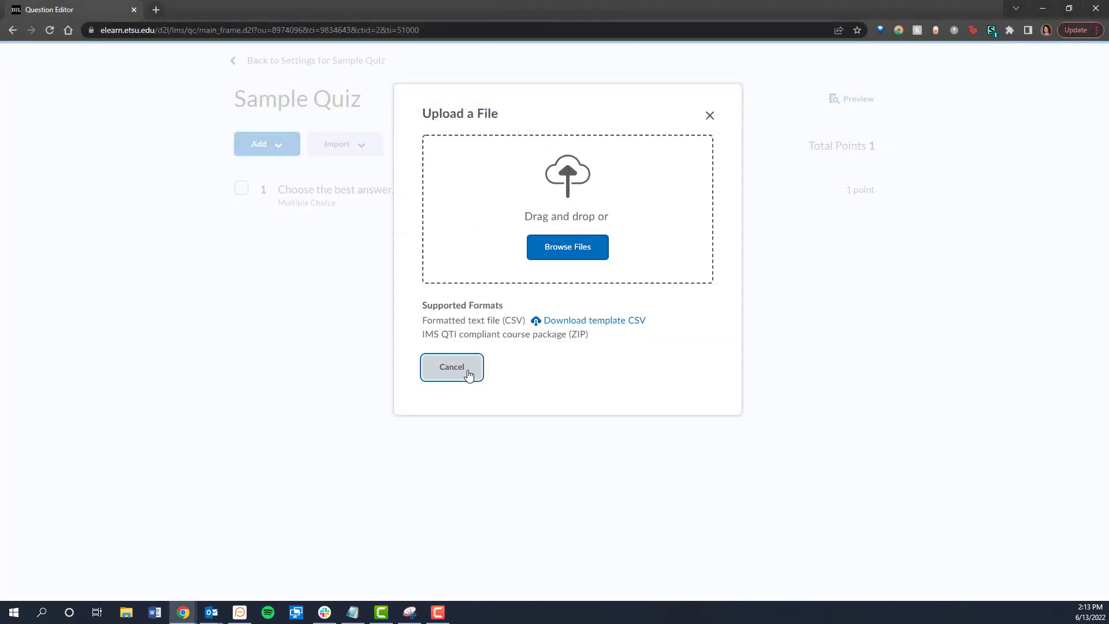
pyautogui.click(452, 368)
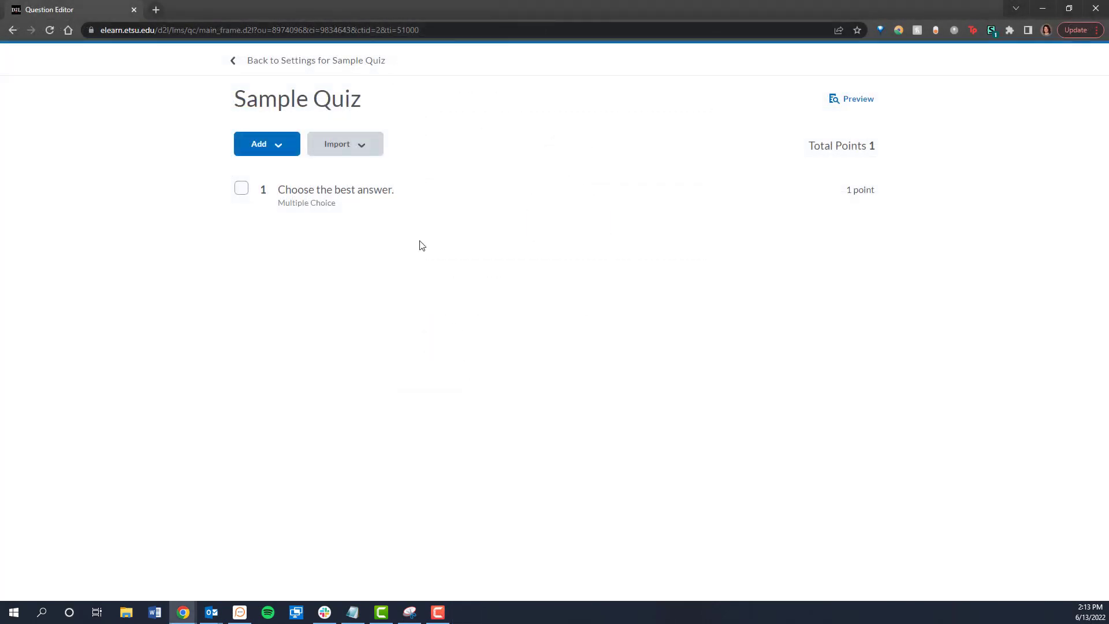
pyautogui.click(355, 142)
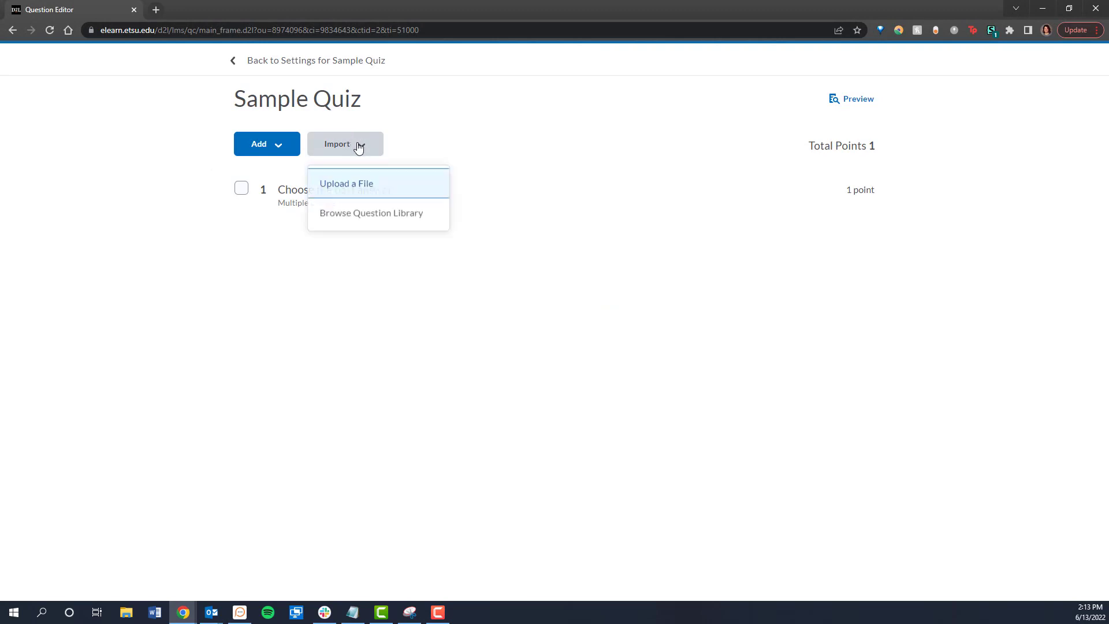
pyautogui.click(407, 225)
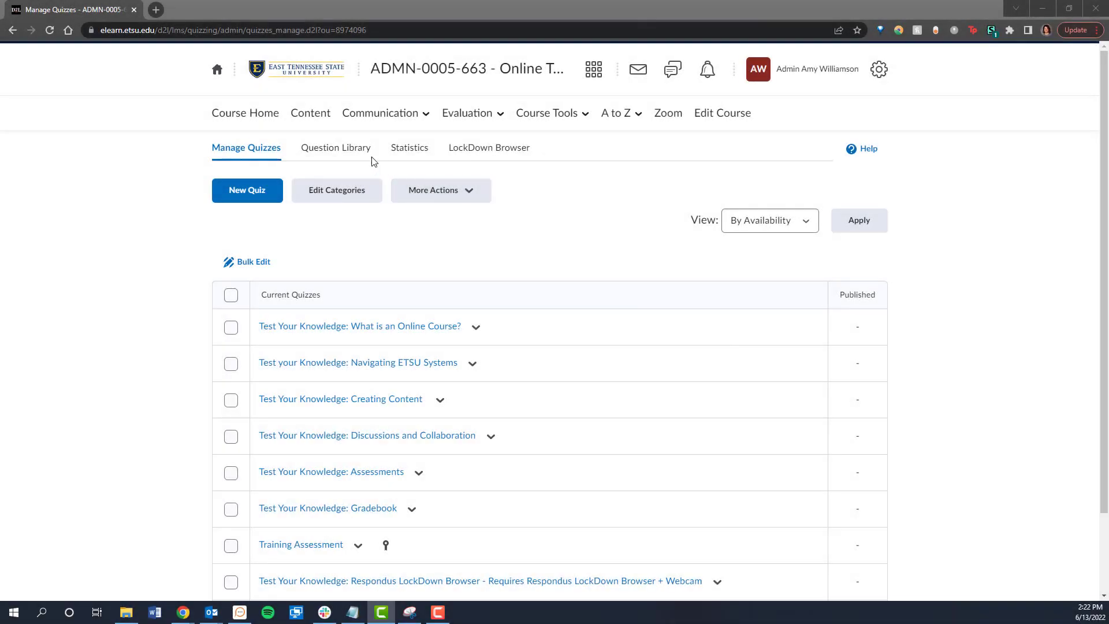
# Create and save a section titled Best Practices for D2L in the course's Question Library
pyautogui.click(339, 151)
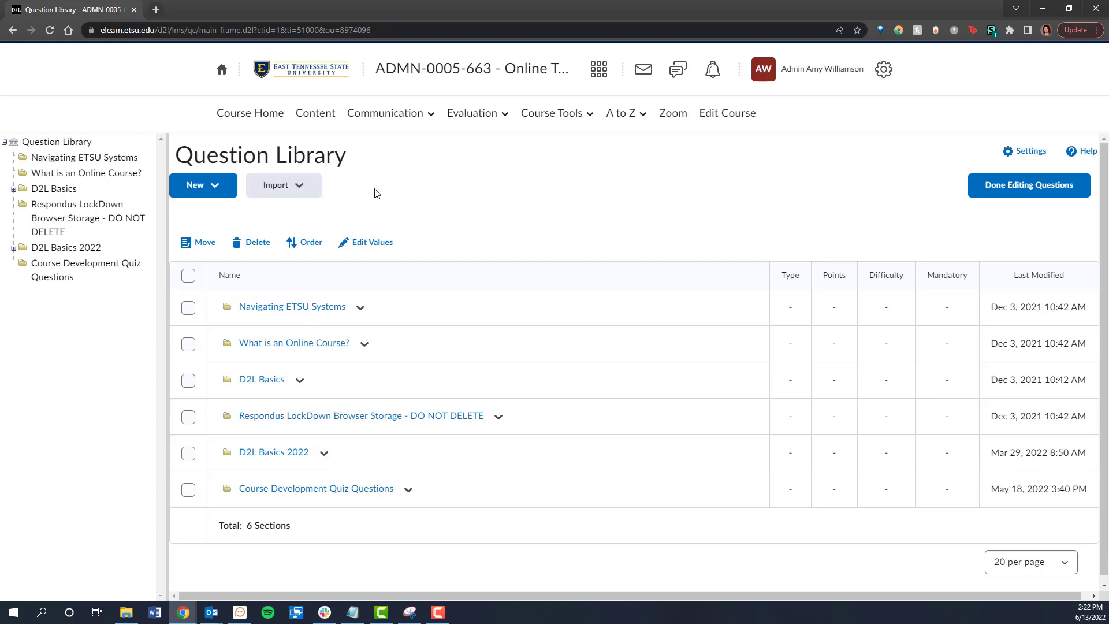
pyautogui.click(214, 188)
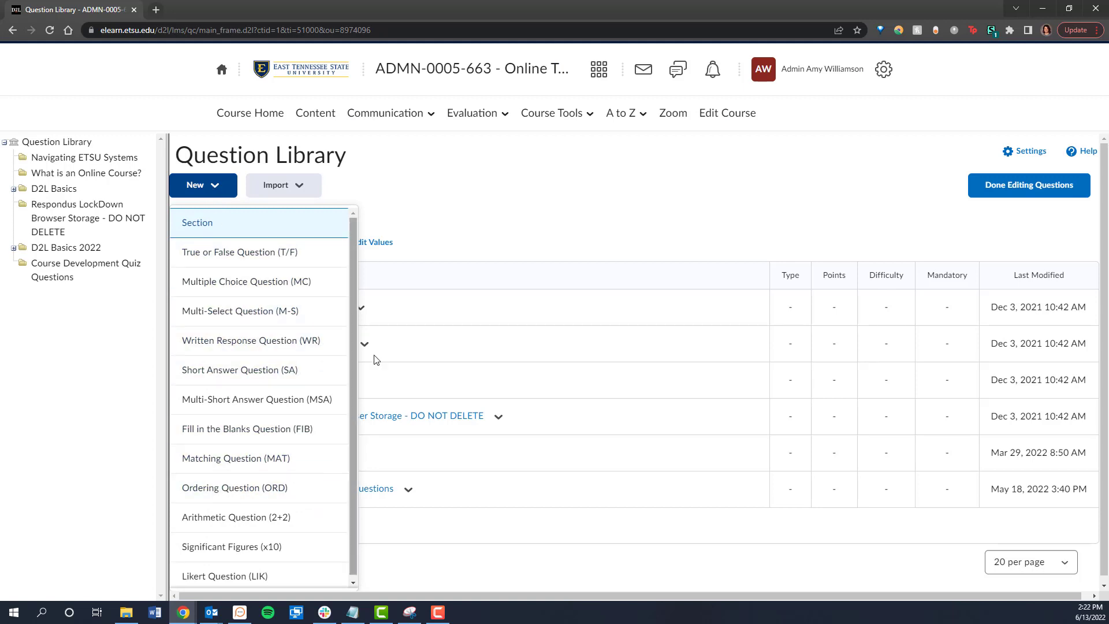
pyautogui.click(429, 166)
pyautogui.click(215, 183)
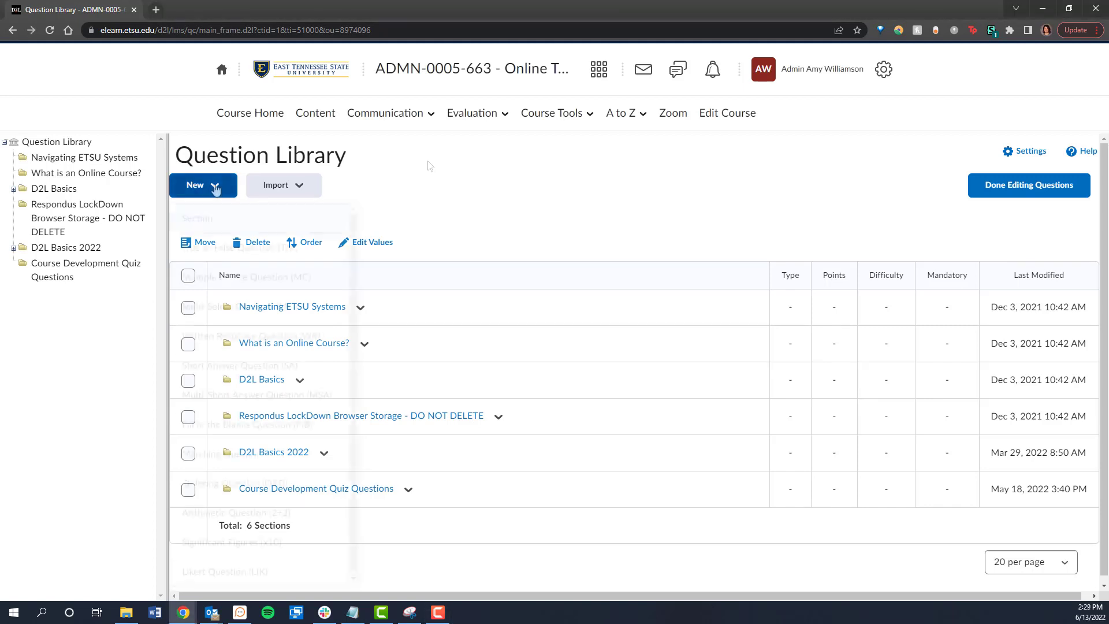
pyautogui.click(214, 221)
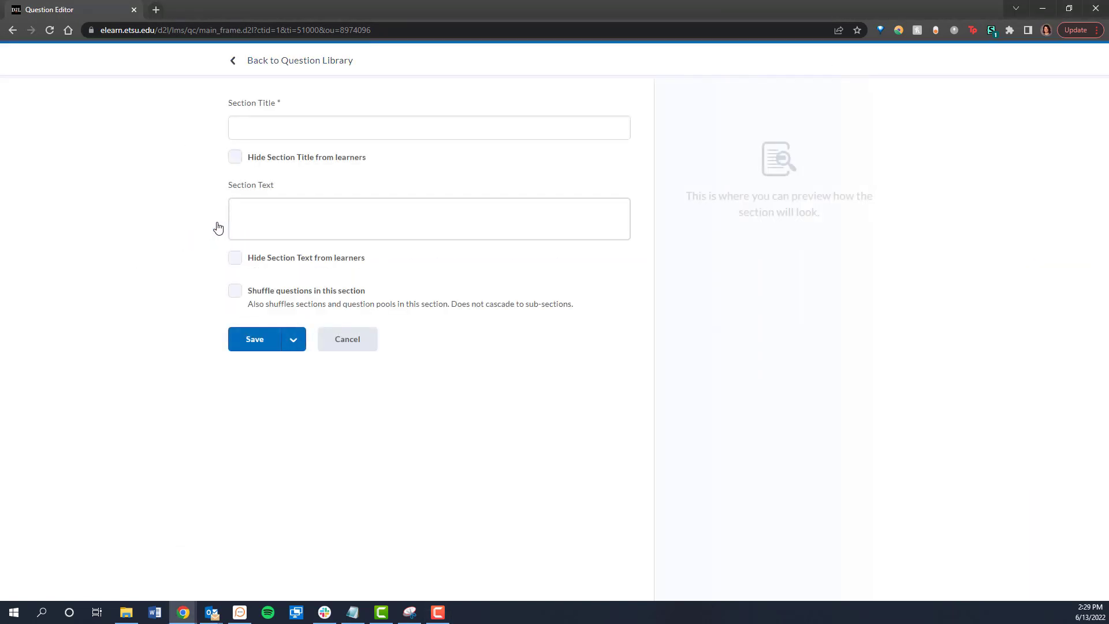
pyautogui.click(305, 126)
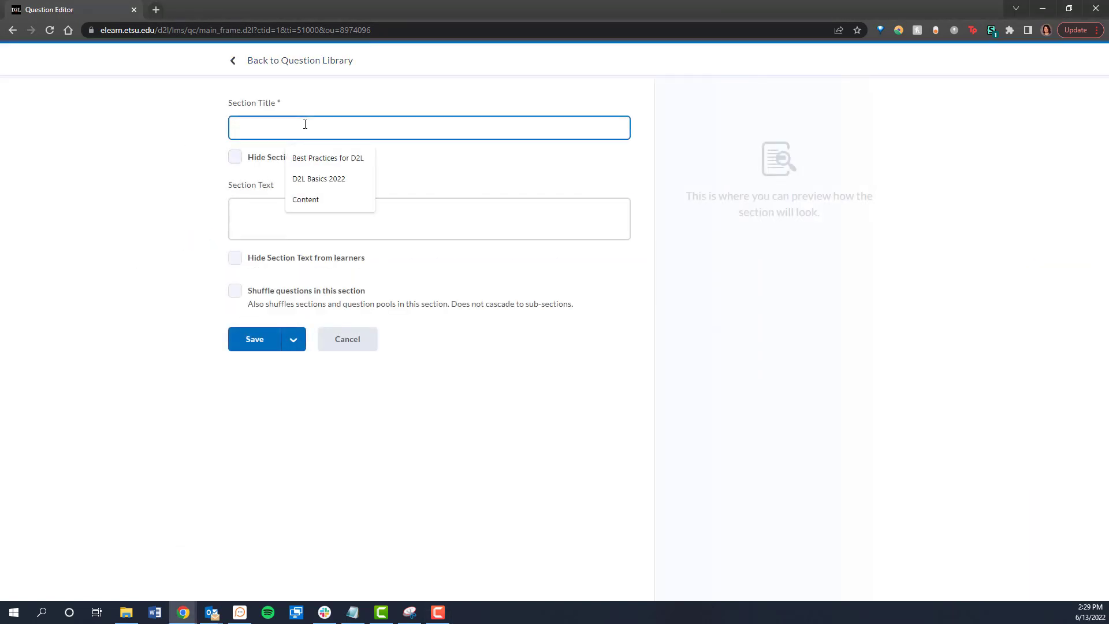
pyautogui.click(347, 155)
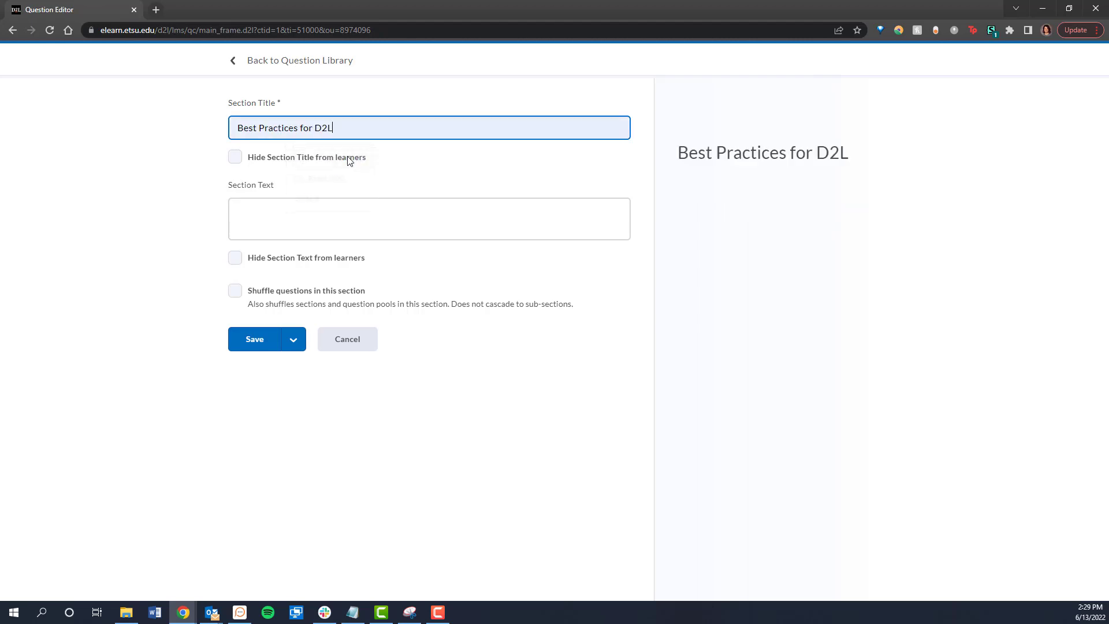
pyautogui.click(268, 341)
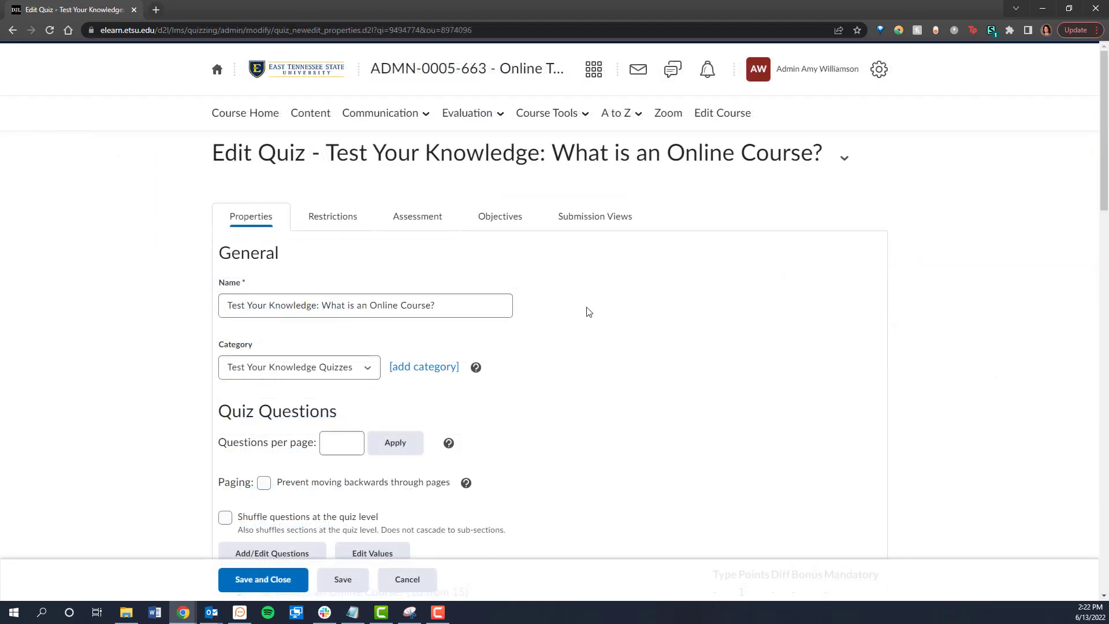
# Open the question library for importing into the quiz Test Your Knowledge: What is an Online Course?
pyautogui.scroll(-3, 587, 312)
pyautogui.click(345, 144)
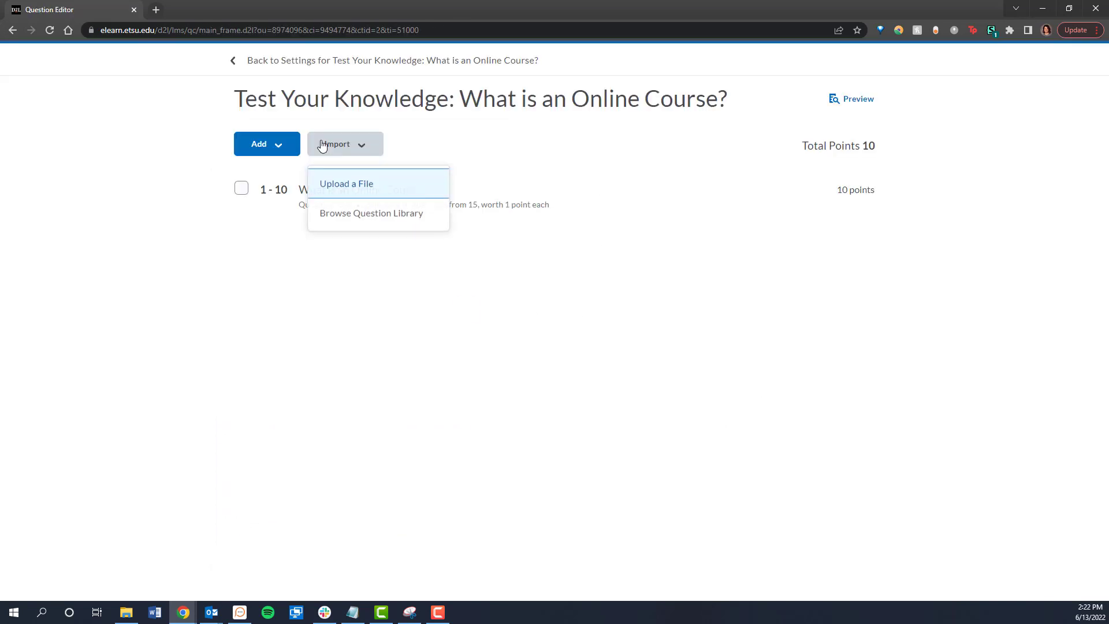
pyautogui.click(389, 220)
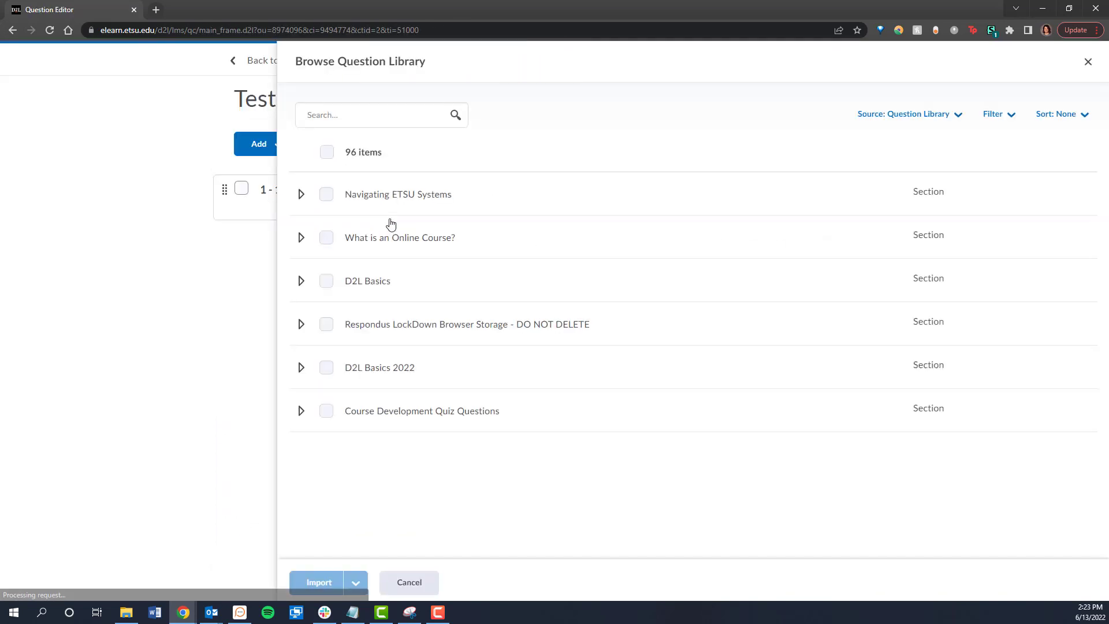
pyautogui.click(327, 153)
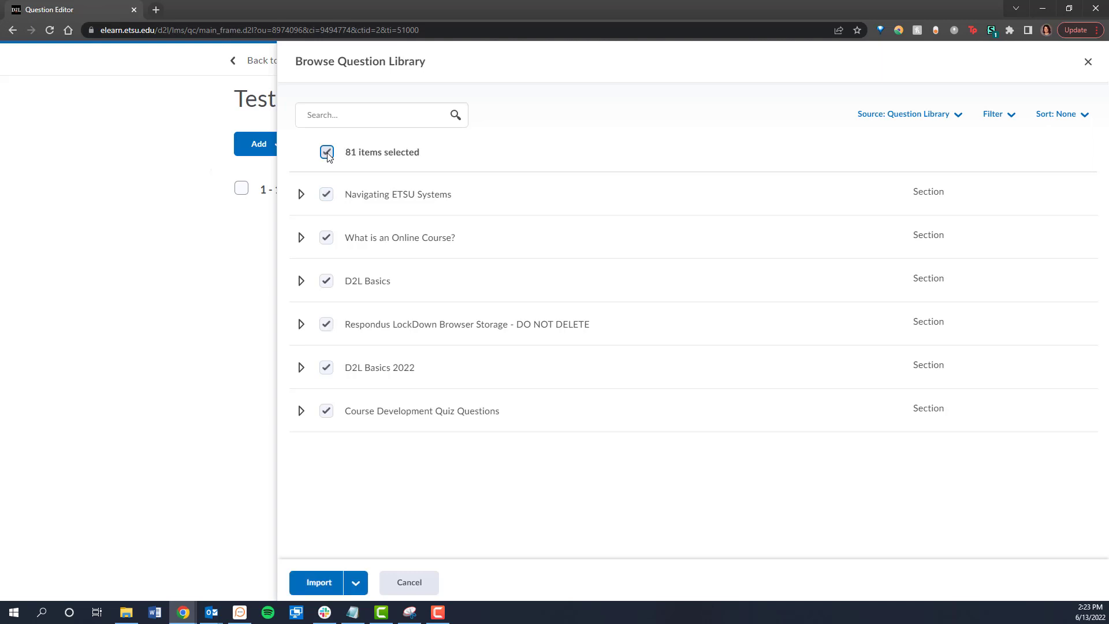
pyautogui.click(327, 153)
pyautogui.click(326, 194)
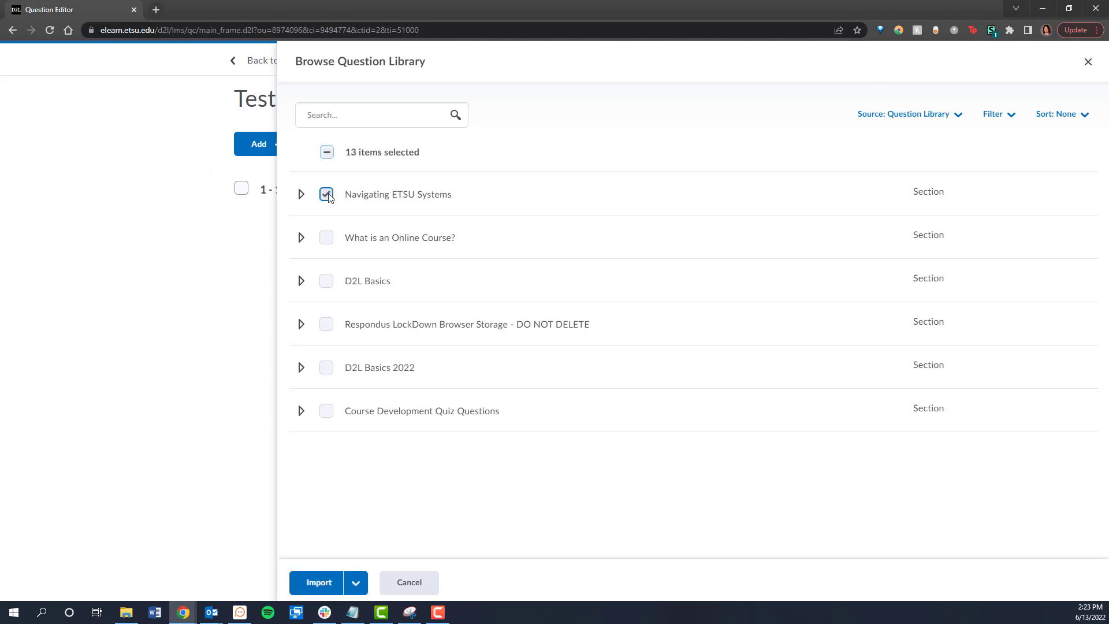
pyautogui.click(328, 194)
# Select the first three individual questions inside the Navigating ETSU Systems section for import
pyautogui.click(301, 194)
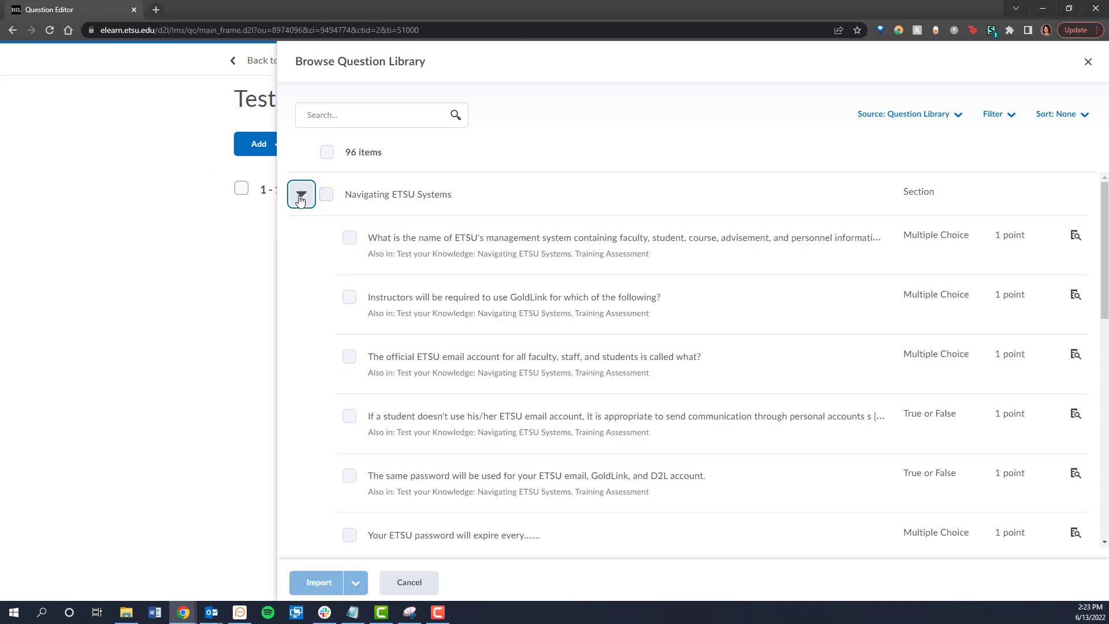
pyautogui.click(349, 238)
pyautogui.click(350, 298)
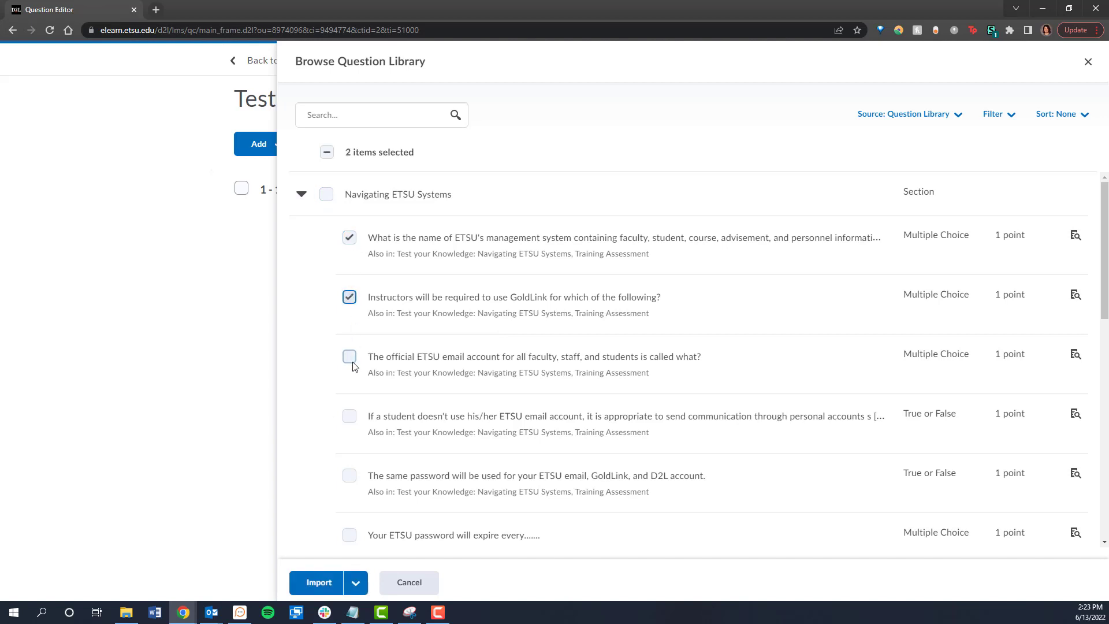
pyautogui.click(349, 357)
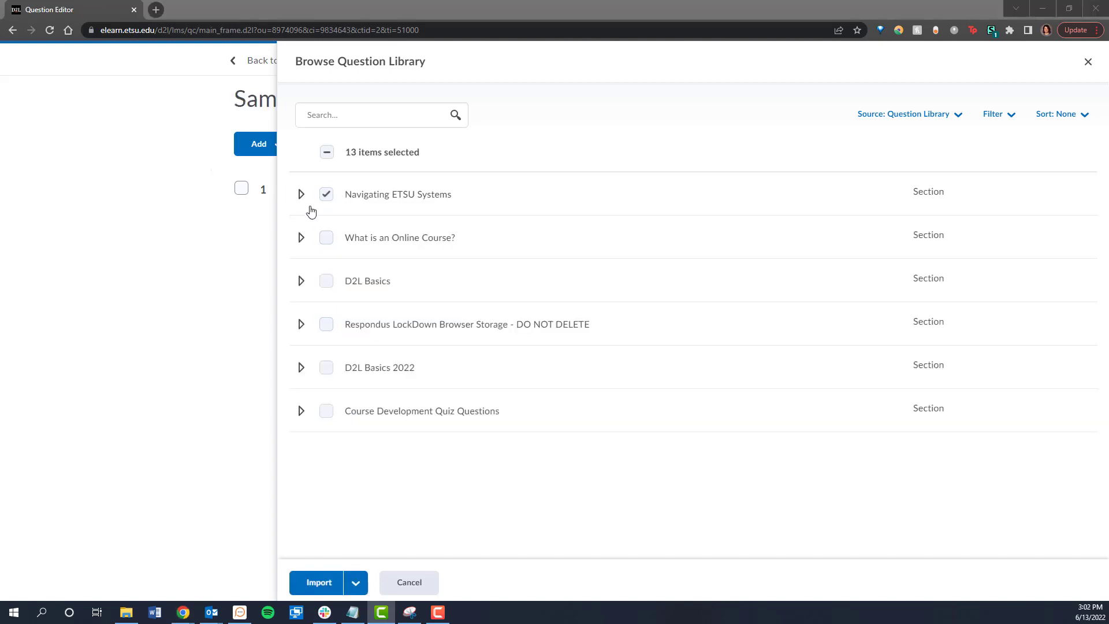
# Check the questions in the first two library sections and import the selected Navigating ETSU Systems section into Sample Quiz
pyautogui.click(301, 195)
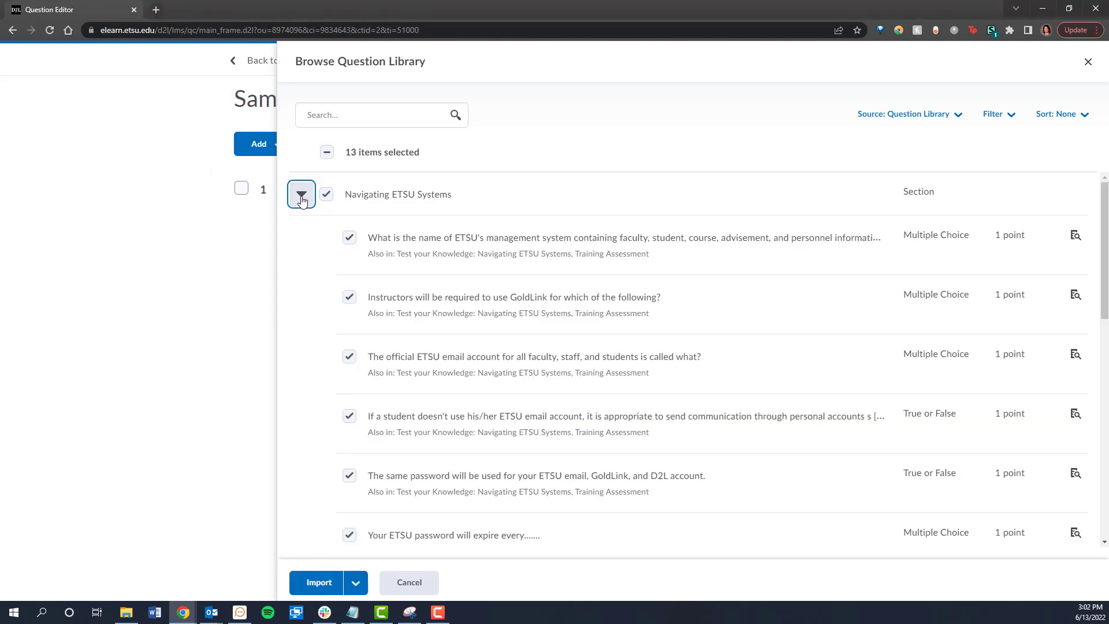
pyautogui.click(301, 197)
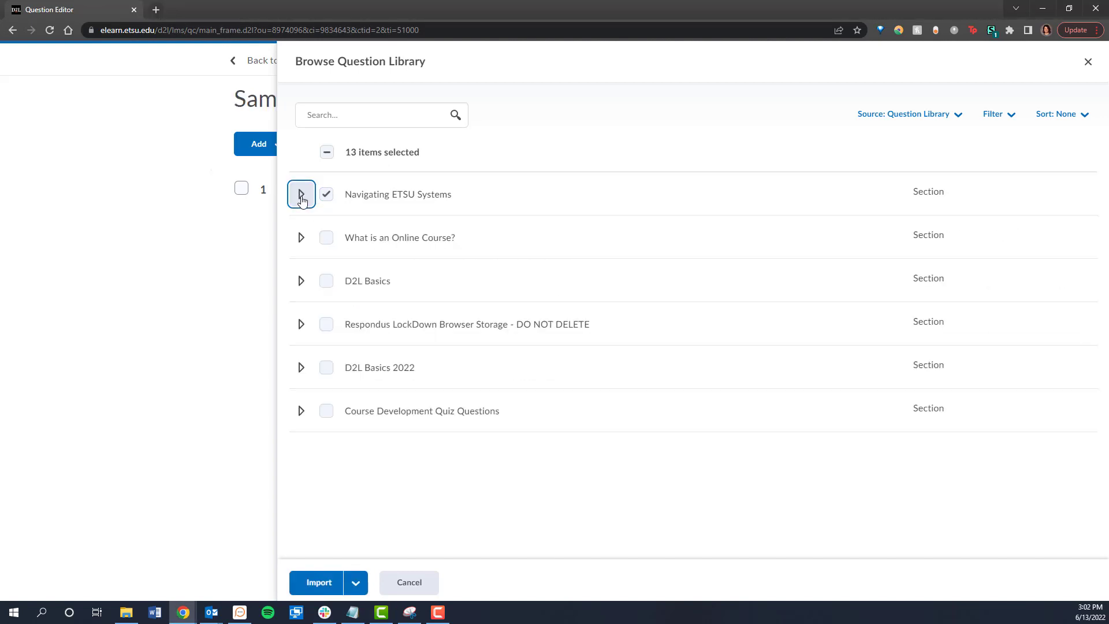
pyautogui.click(301, 236)
pyautogui.click(301, 236)
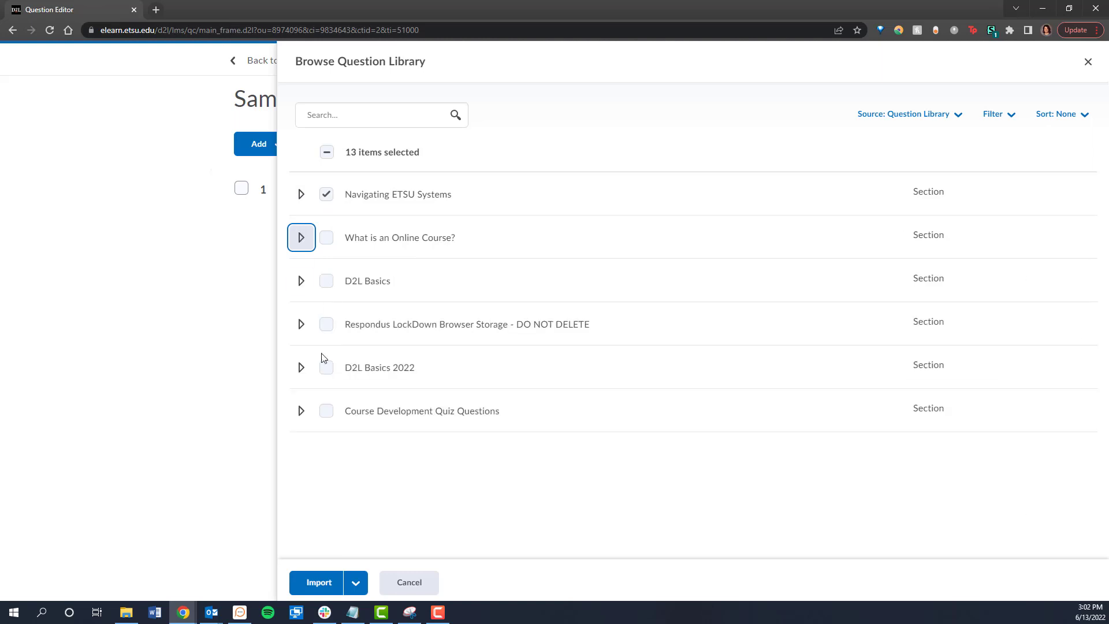
pyautogui.click(320, 583)
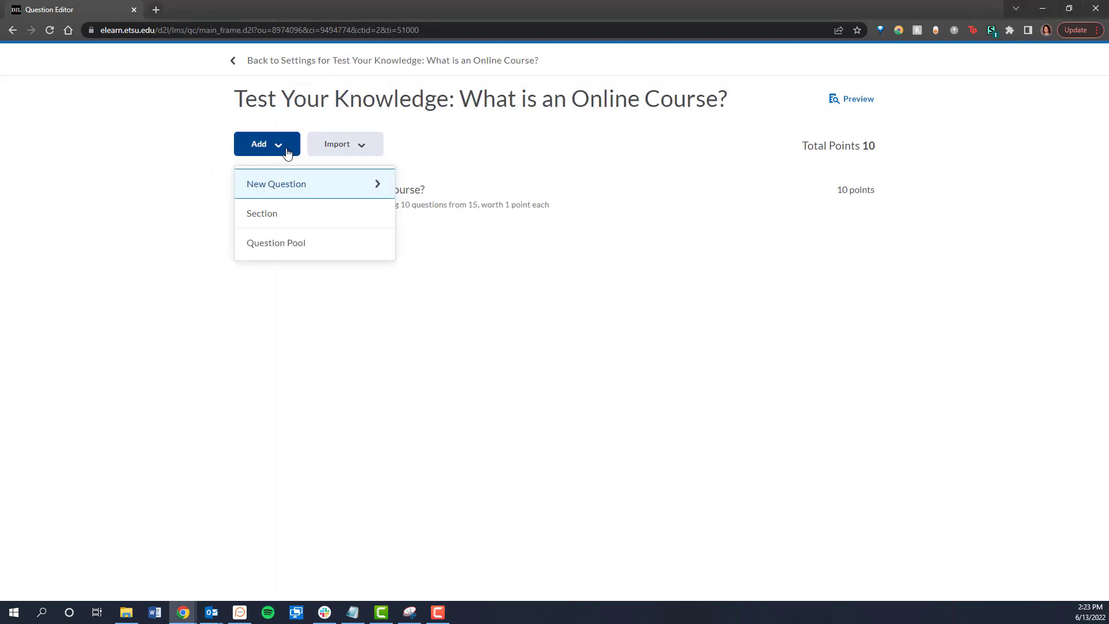
# Add a question pool titled Midterm to the quiz and set the number of questions to select to 5
pyautogui.click(302, 250)
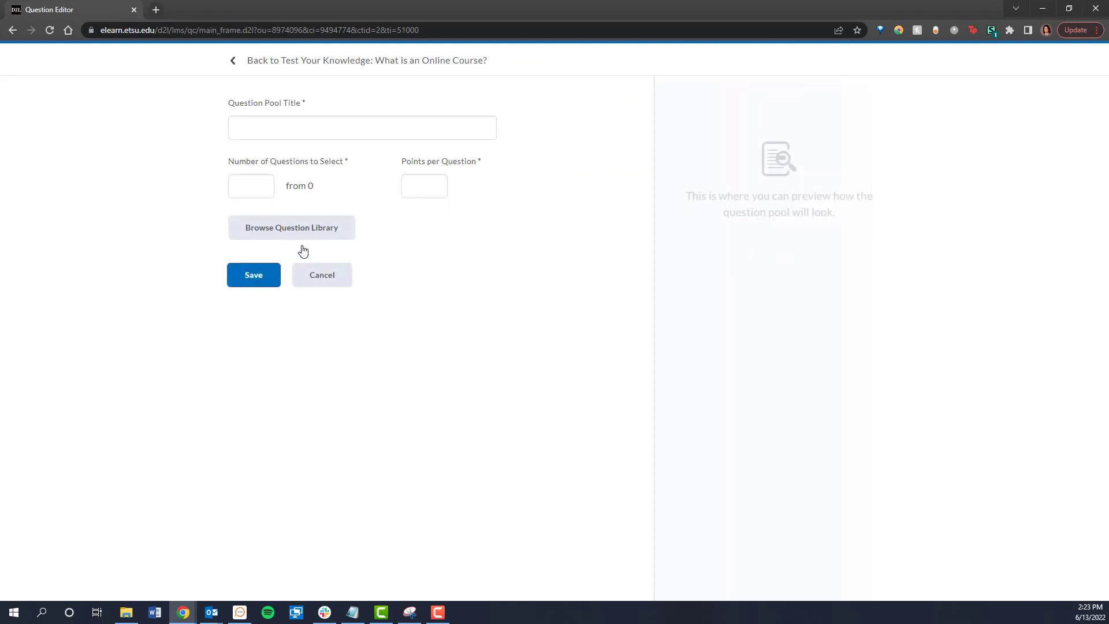
pyautogui.click(351, 130)
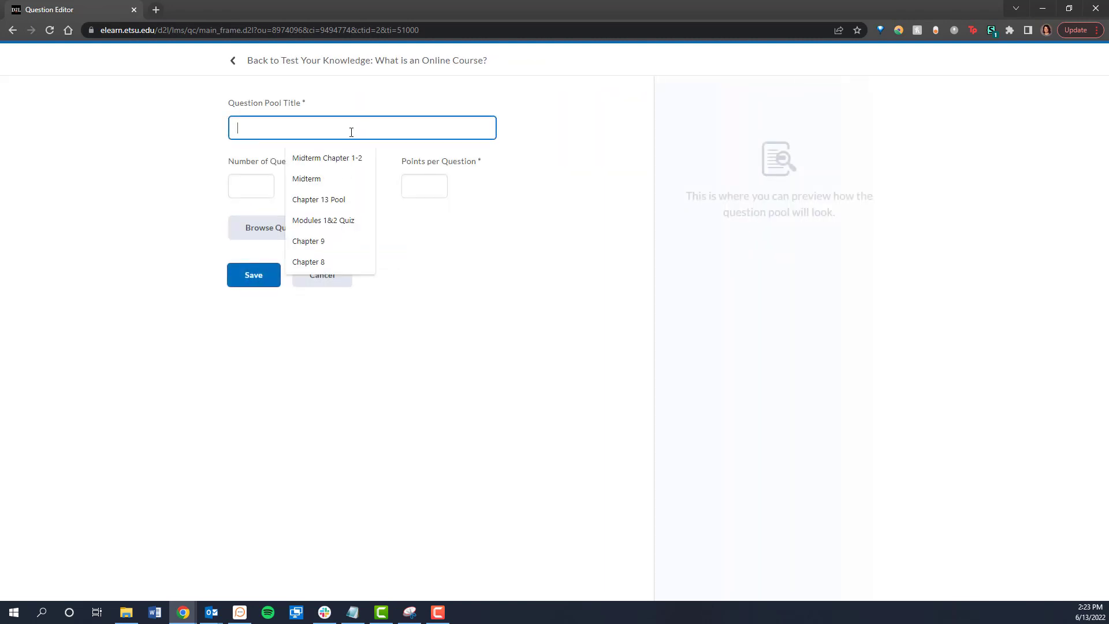
pyautogui.click(359, 179)
pyautogui.click(259, 184)
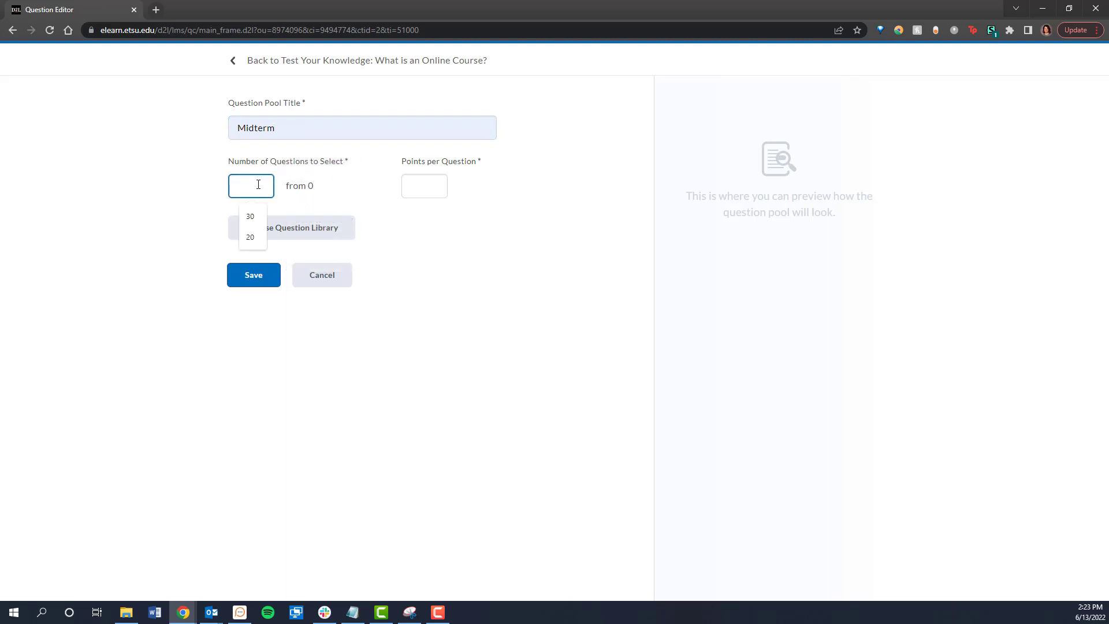
# Import all questions of the Navigating ETSU Systems section from the question library into the Midterm pool
pyautogui.click(339, 226)
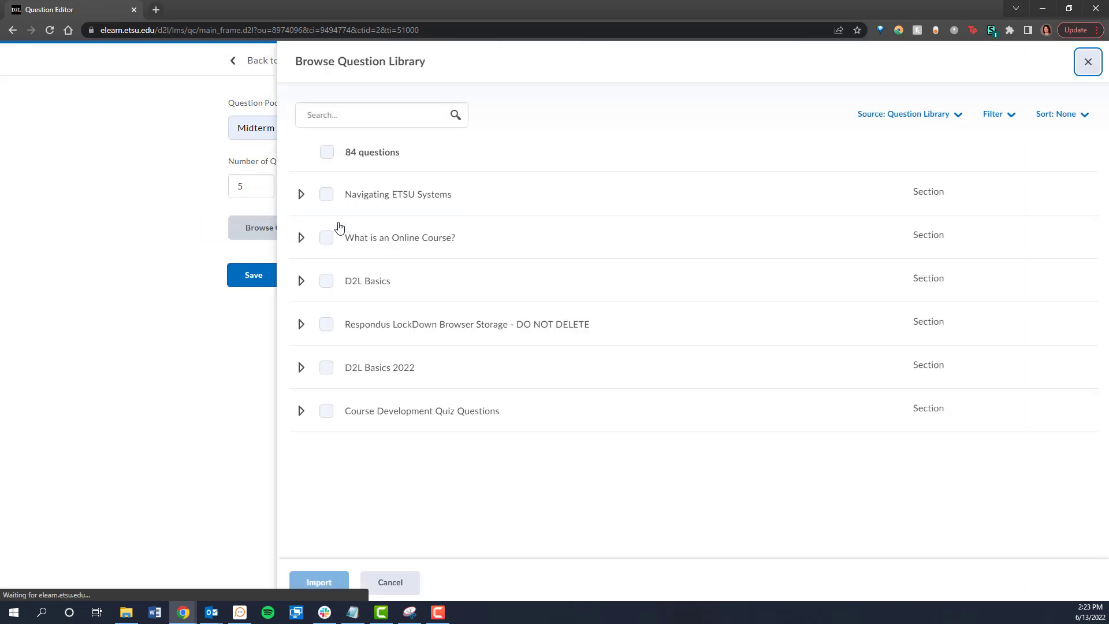
pyautogui.click(326, 194)
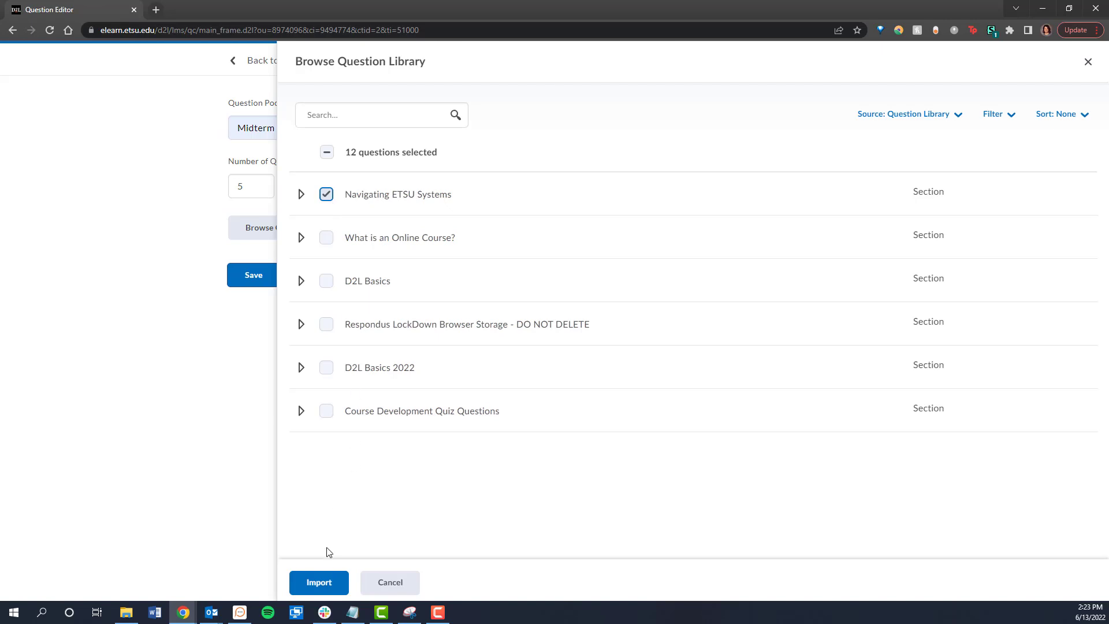
pyautogui.click(326, 582)
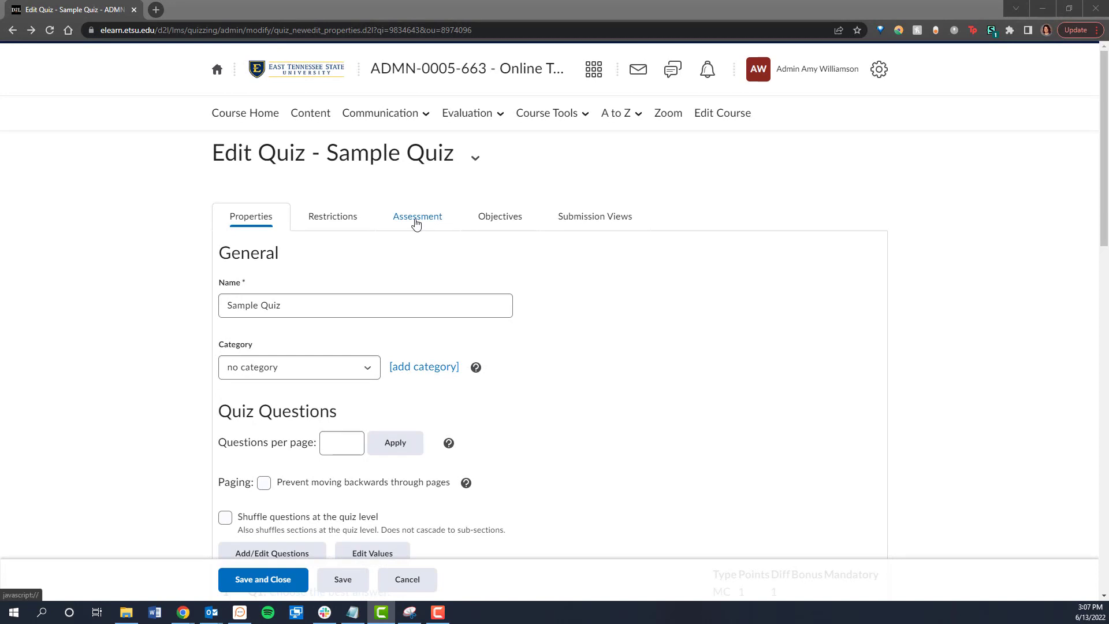
# In Sample Quiz's assessment settings, enable auto-publishing of attempt results upon completion and check the grade item choices, keeping None
pyautogui.click(416, 224)
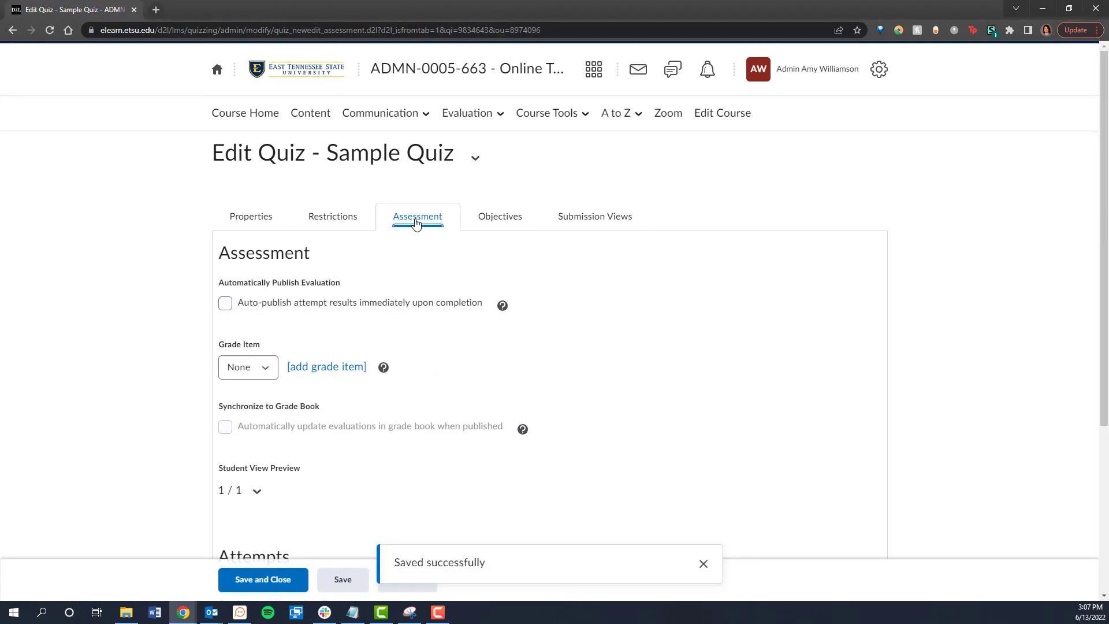
pyautogui.click(226, 305)
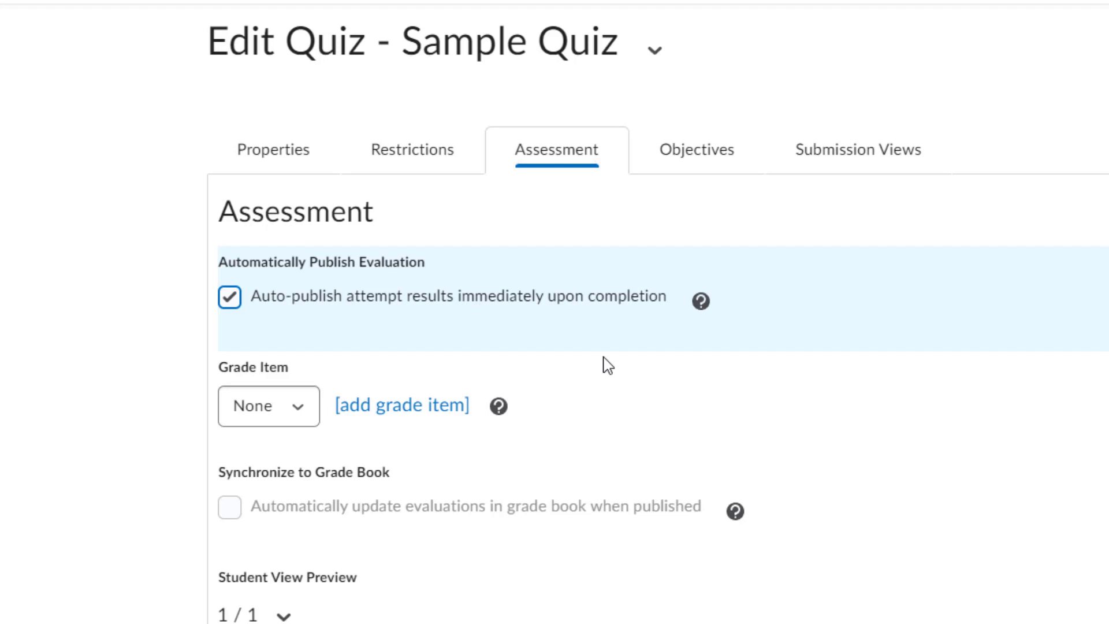
pyautogui.click(302, 411)
pyautogui.click(304, 411)
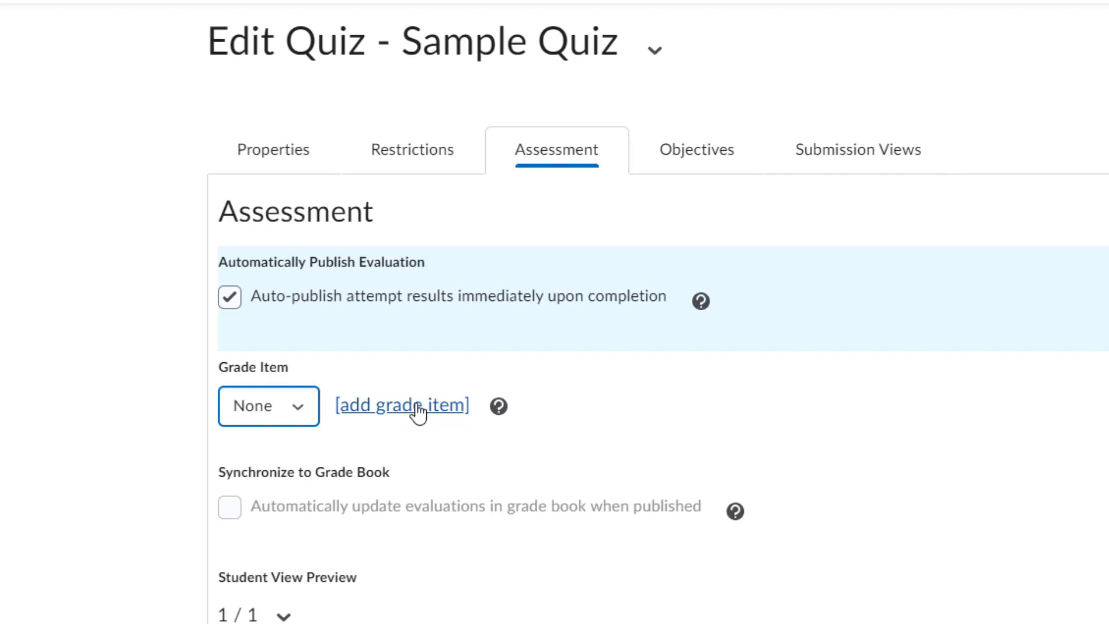
pyautogui.click(514, 491)
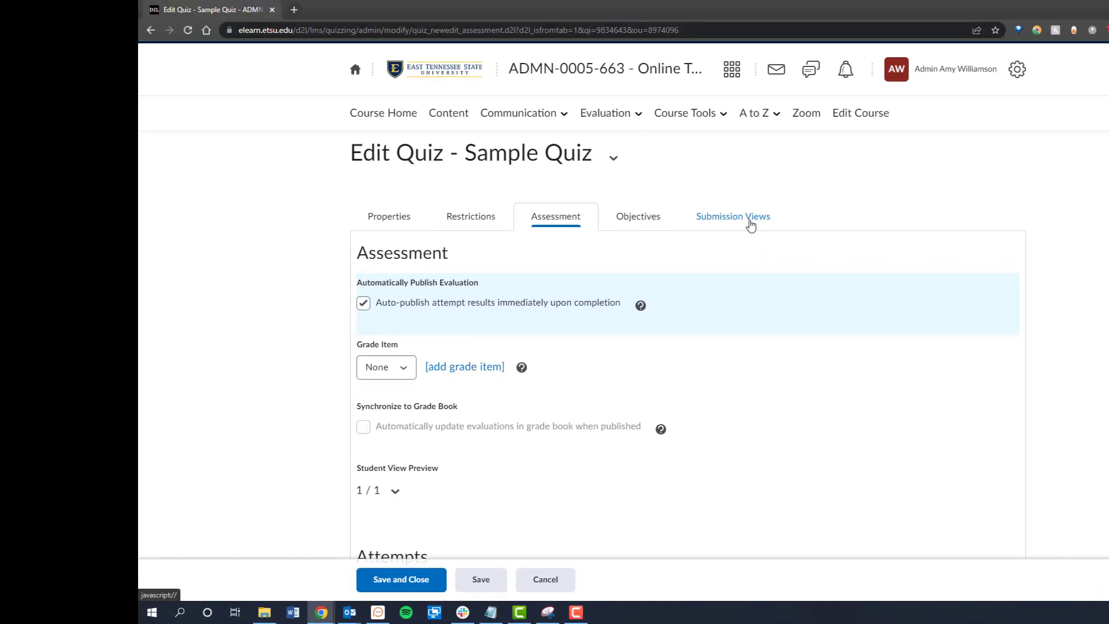
# Set Sample Quiz's default submission view to show all questions with user responses, and save the view
pyautogui.click(750, 224)
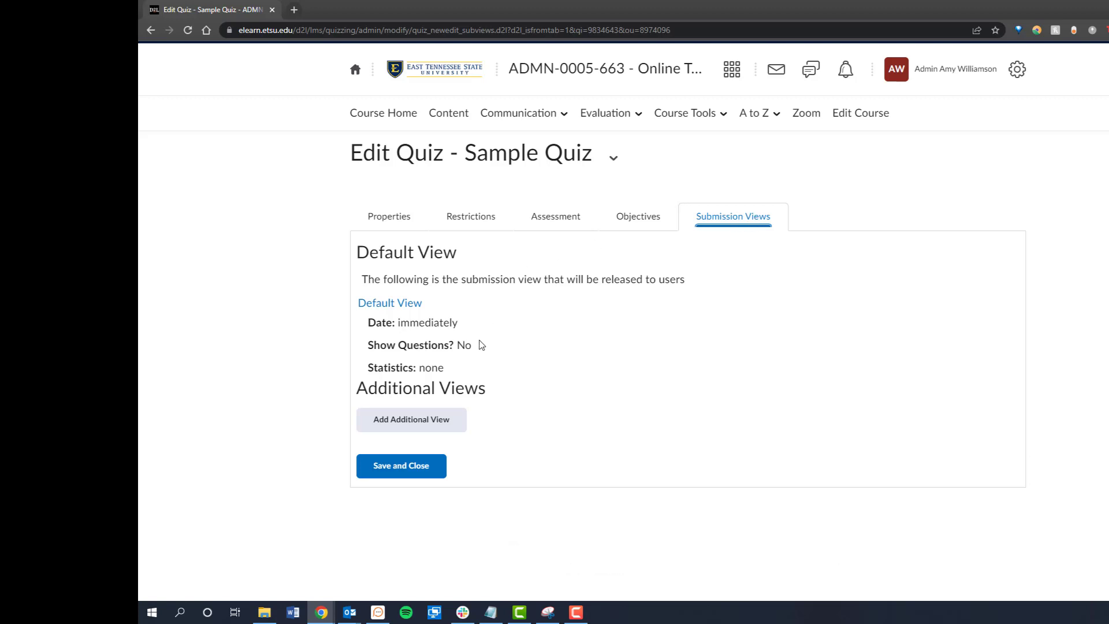
pyautogui.click(390, 303)
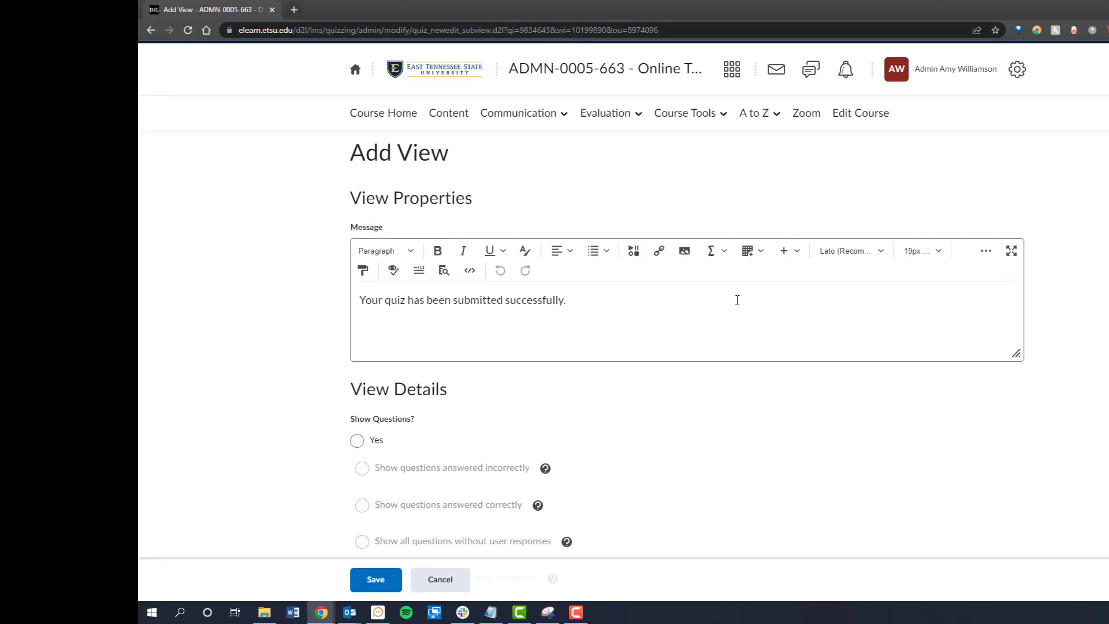
pyautogui.scroll(-5, 1082, 376)
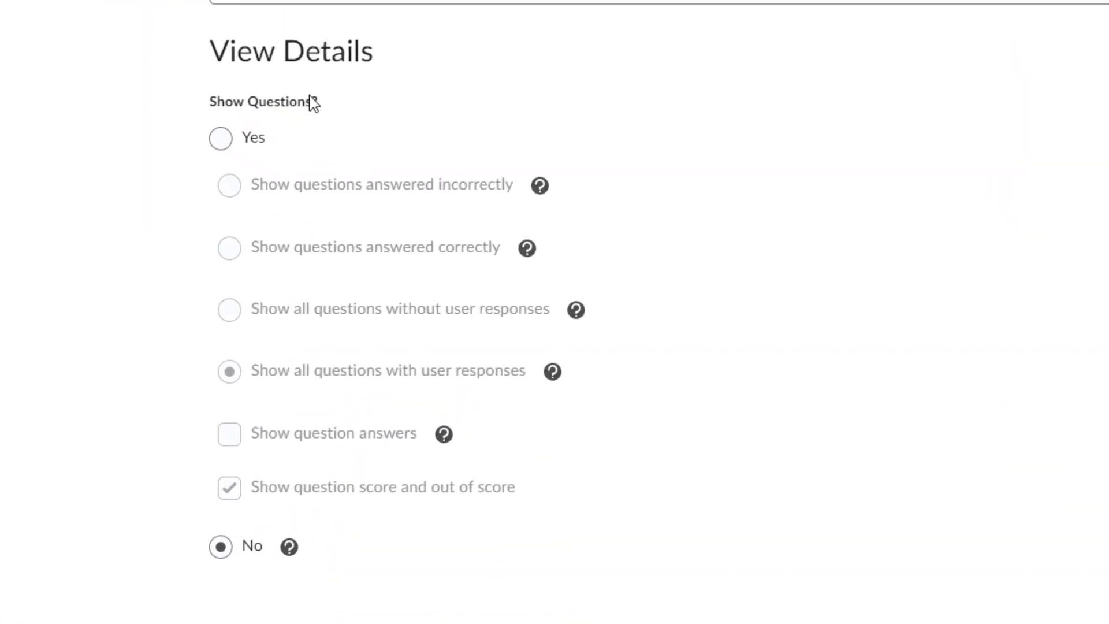
pyautogui.click(228, 139)
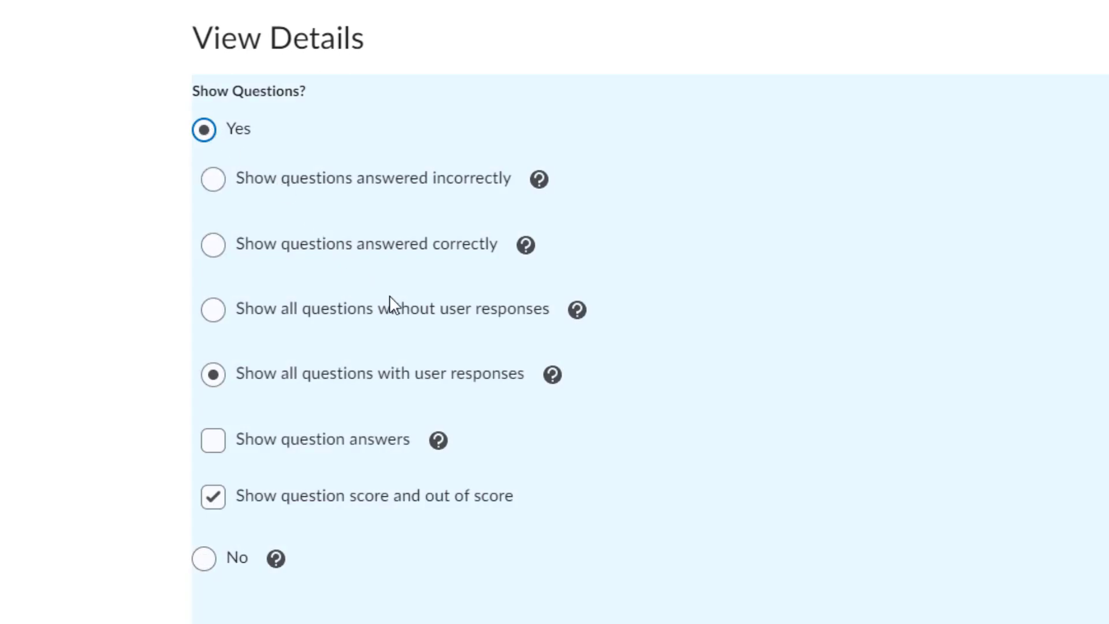
pyautogui.click(438, 380)
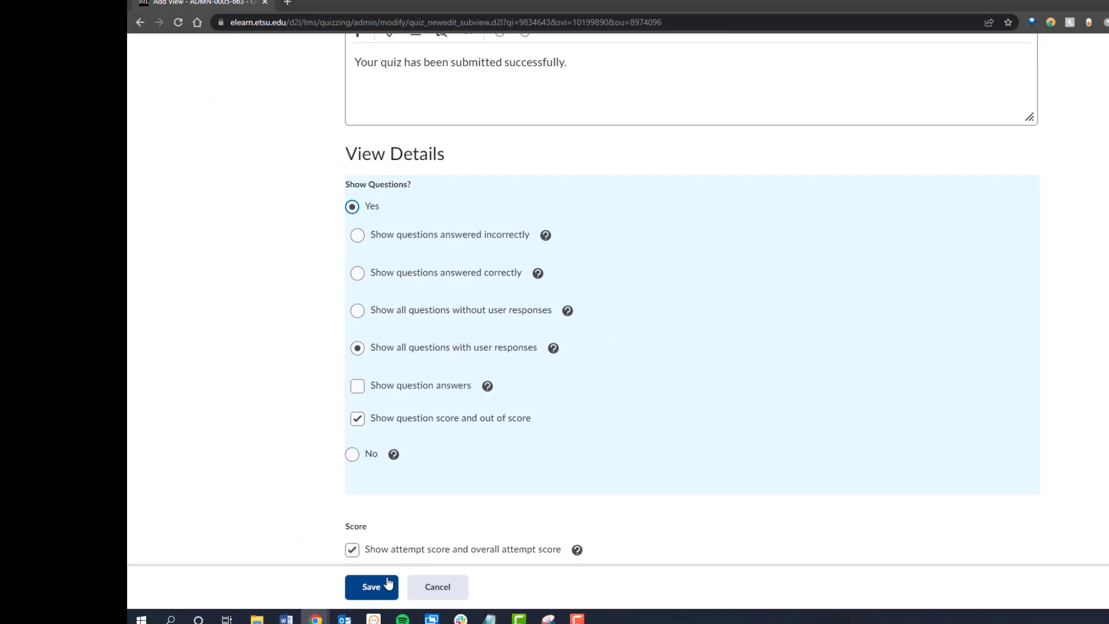
pyautogui.click(392, 579)
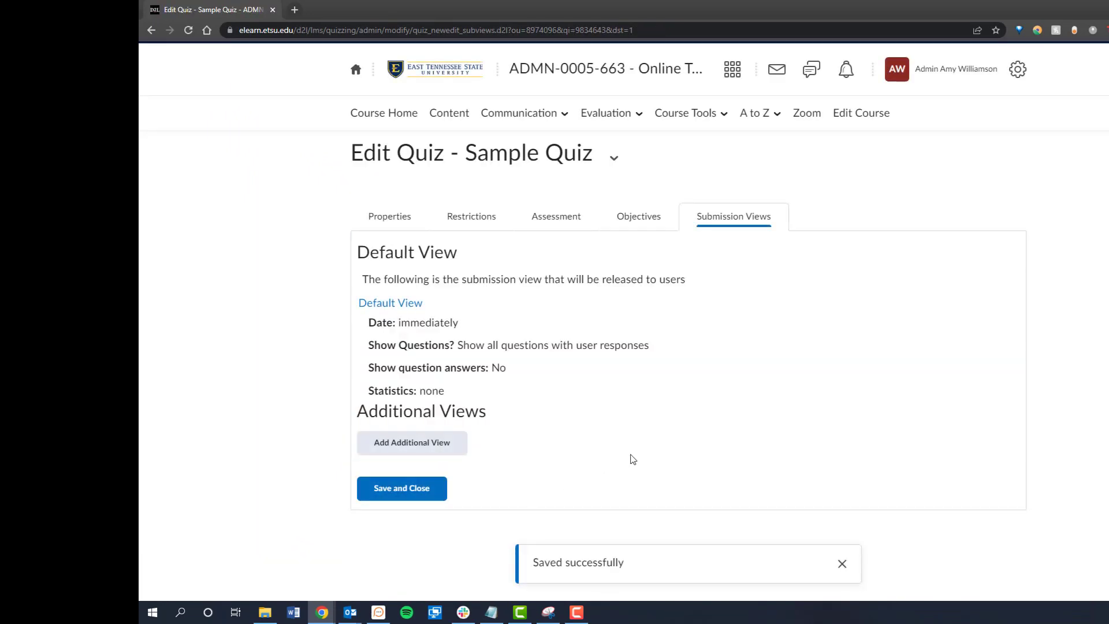
# Check the restriction and question display options for an additional submission view, and leave without adding one
pyautogui.click(430, 451)
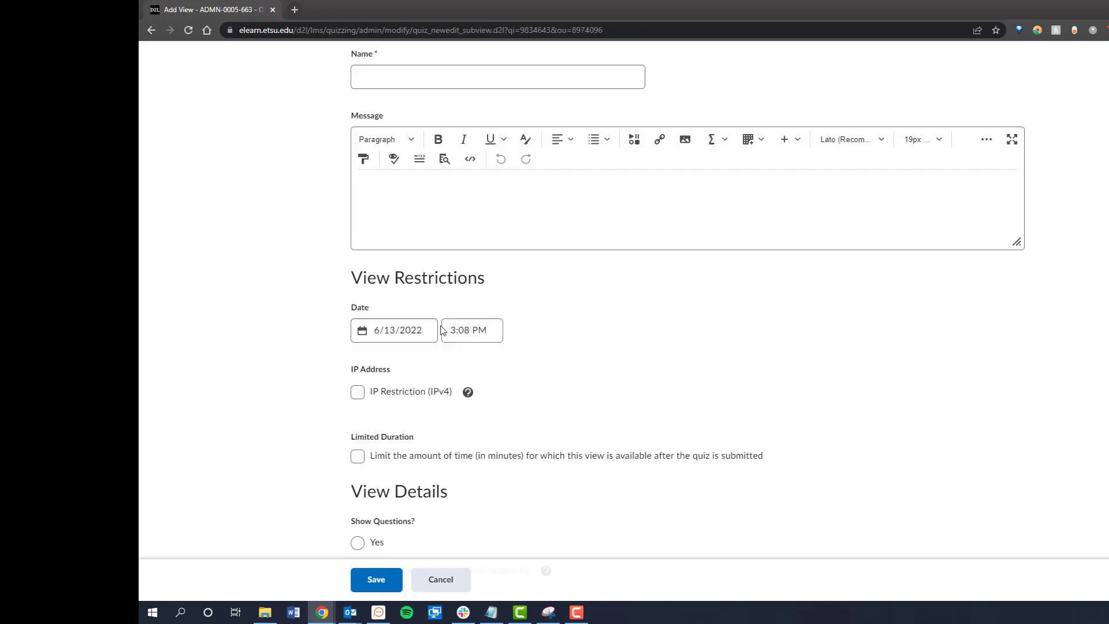
pyautogui.scroll(-4, 437, 443)
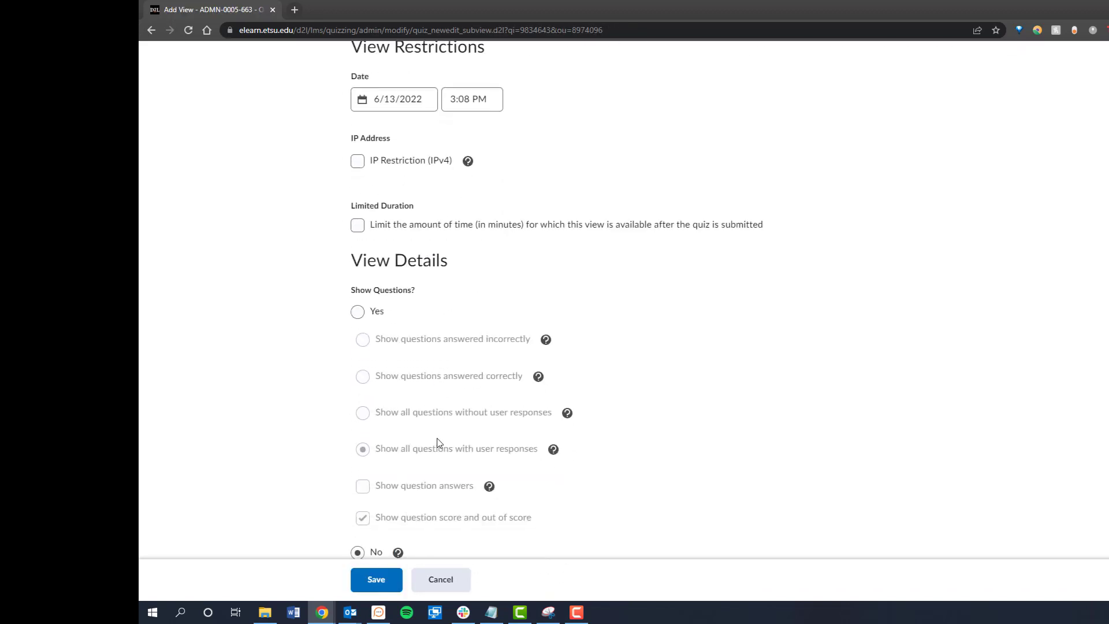
pyautogui.click(453, 584)
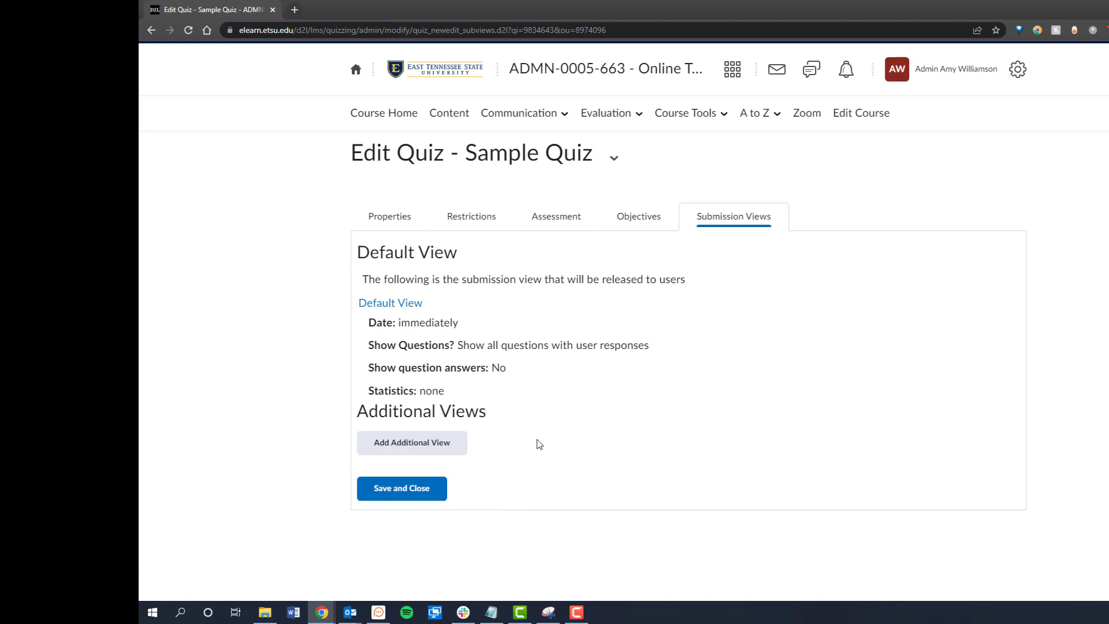
# Return to the course's assessments list and open the grading page for Sample Quiz
pyautogui.click(598, 115)
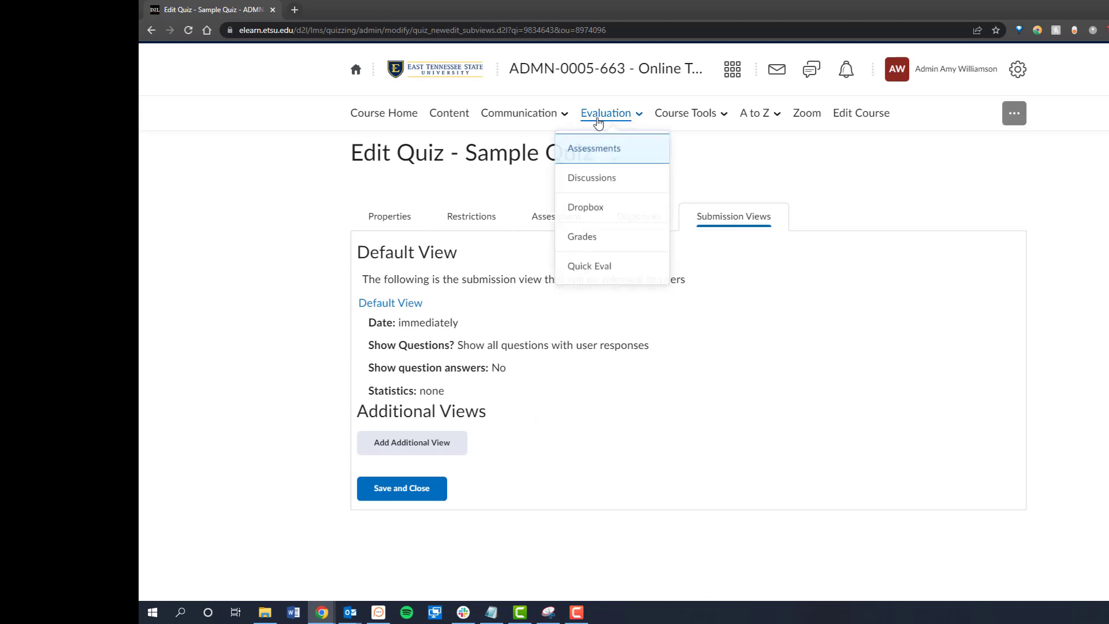
pyautogui.click(577, 149)
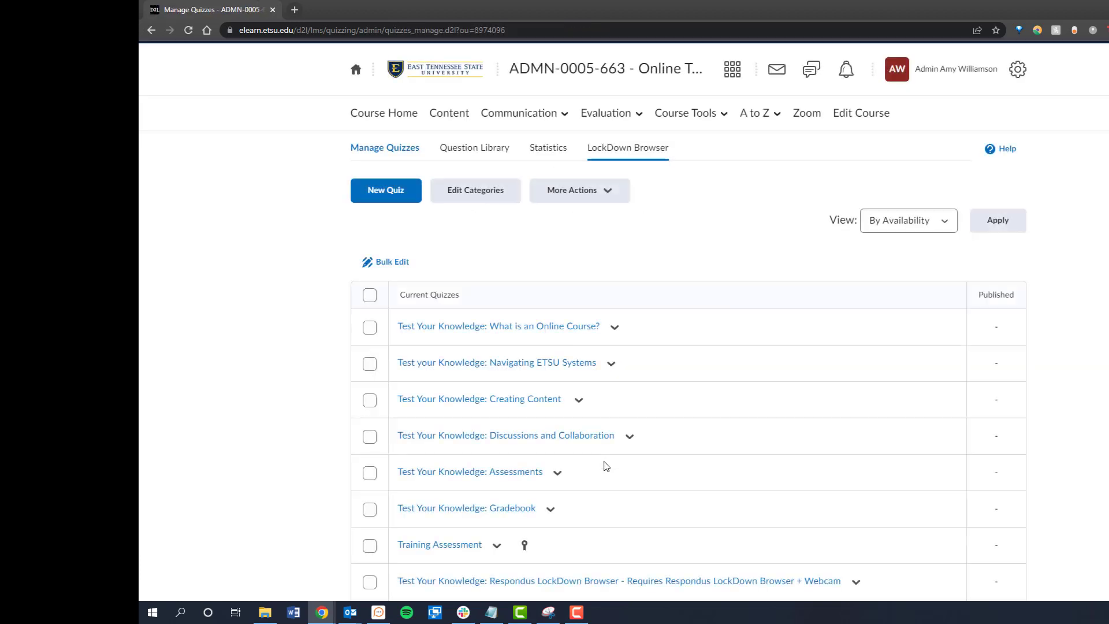
pyautogui.scroll(-2, 604, 464)
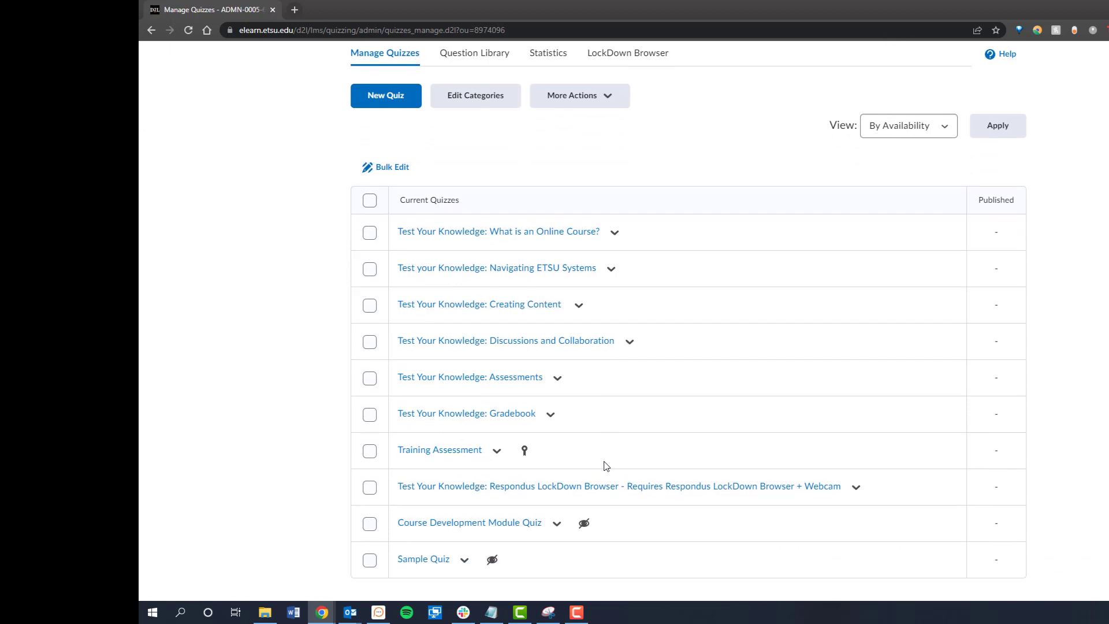
pyautogui.click(464, 564)
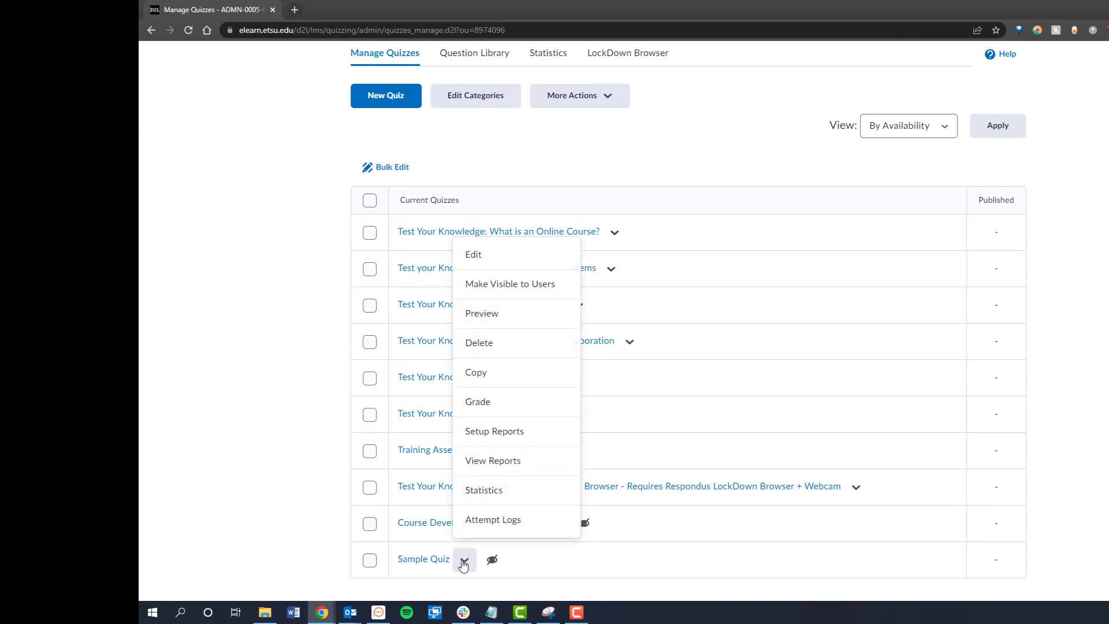
pyautogui.click(511, 406)
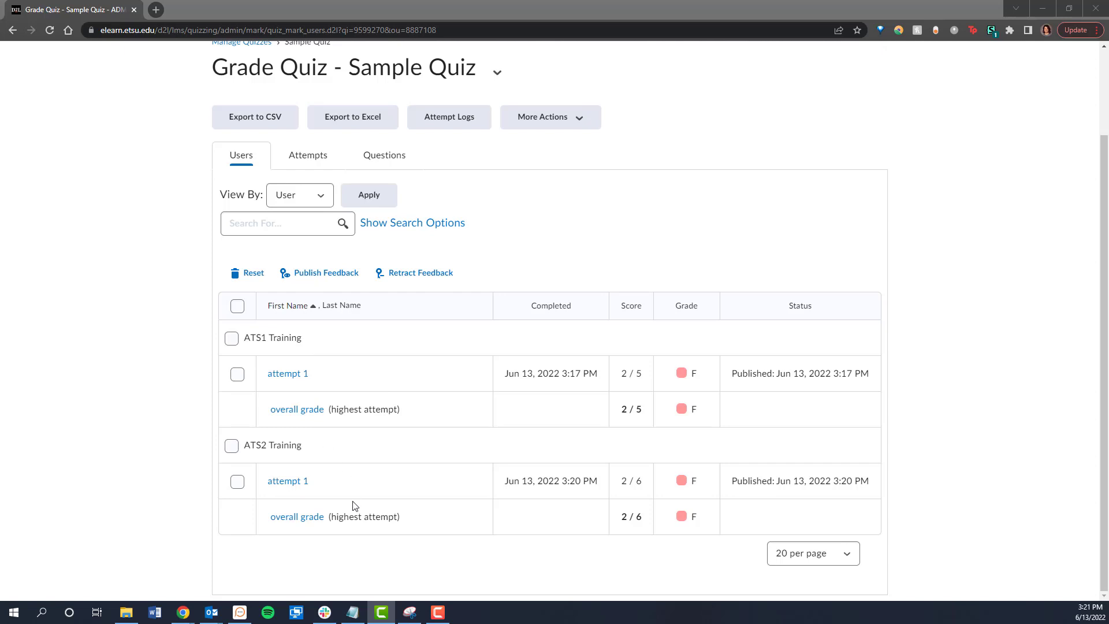
# Open the second learner's attempt 1, review the results, and open the score of the Question 6 written response for editing
pyautogui.click(291, 487)
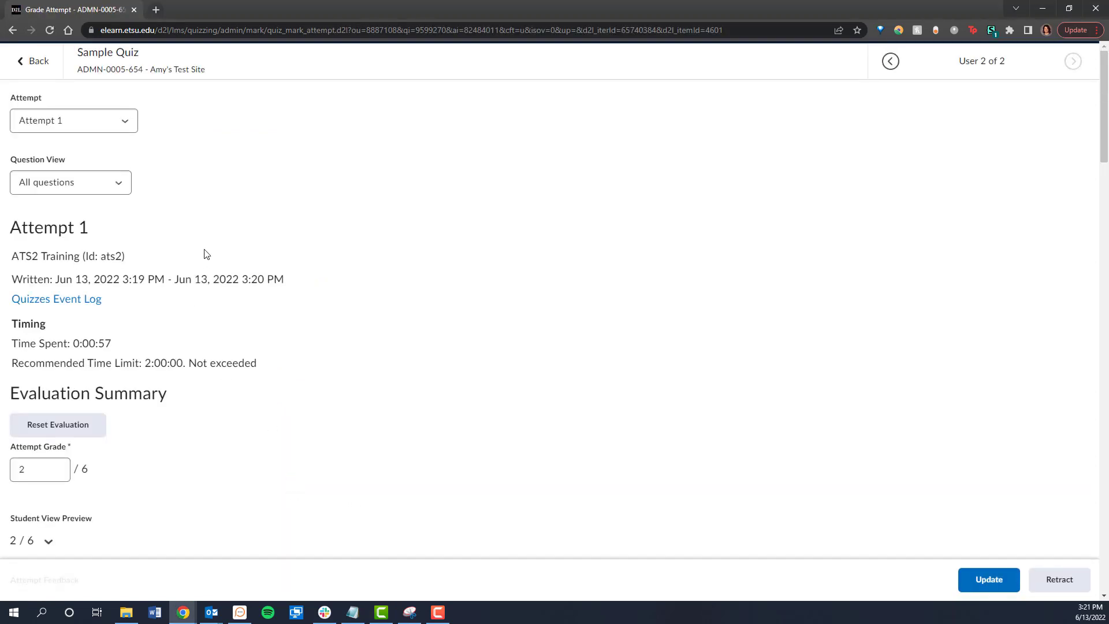
pyautogui.scroll(-5, 279, 250)
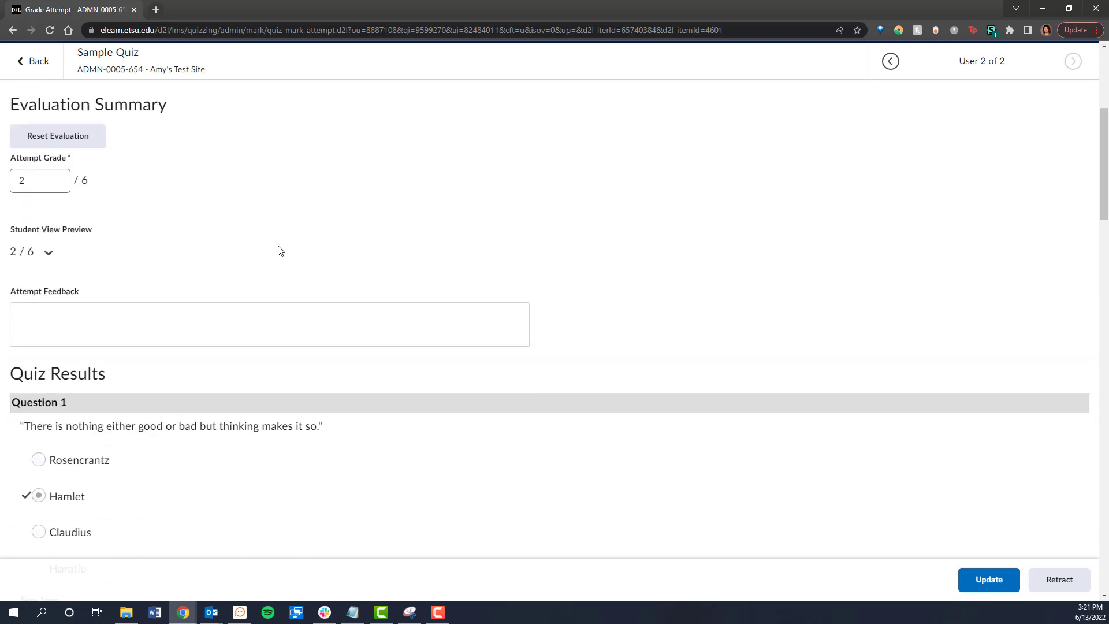
pyautogui.scroll(-12, 352, 340)
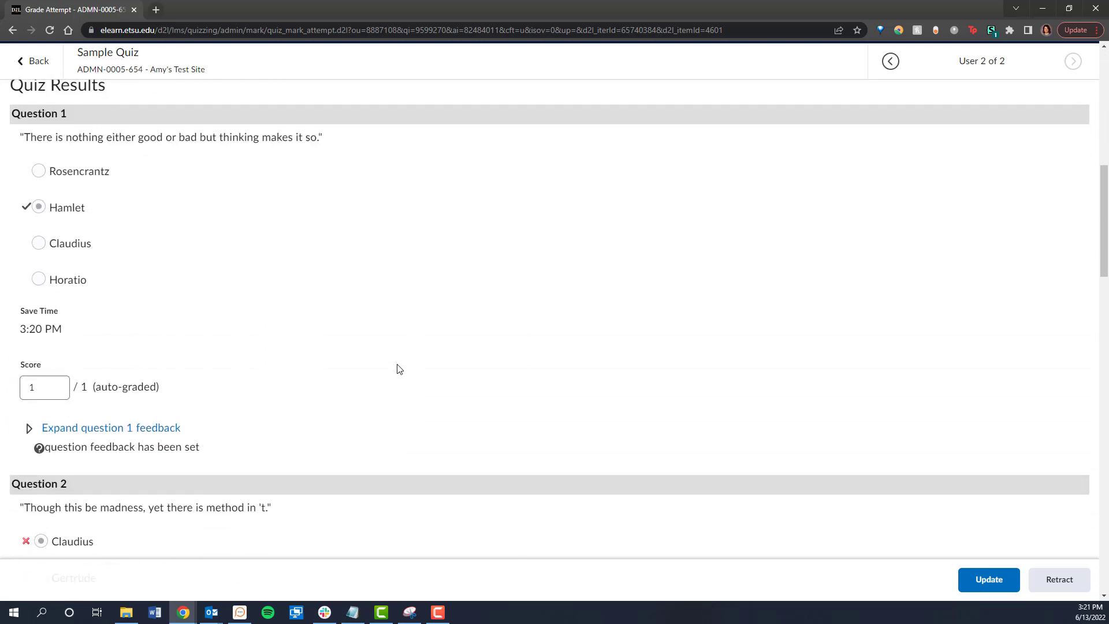
pyautogui.scroll(-20, 398, 368)
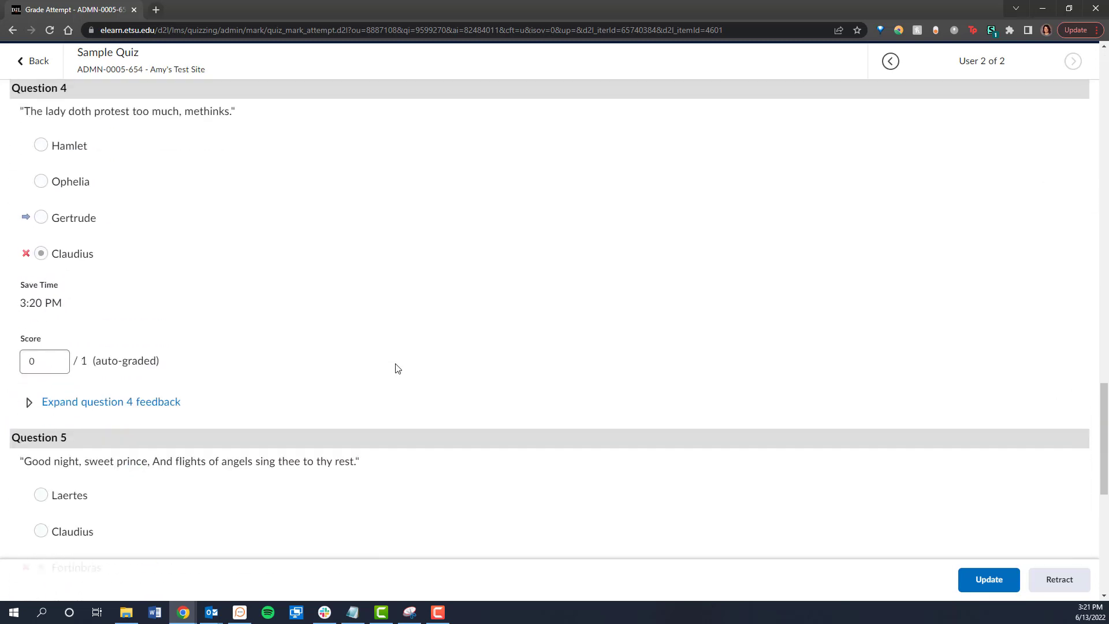
pyautogui.click(58, 472)
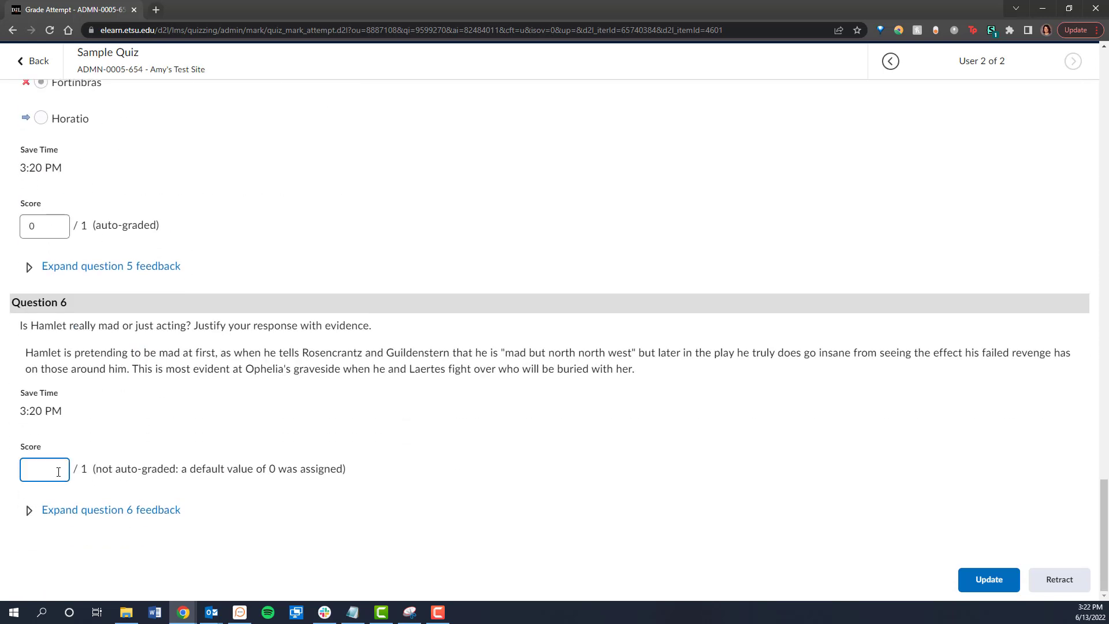